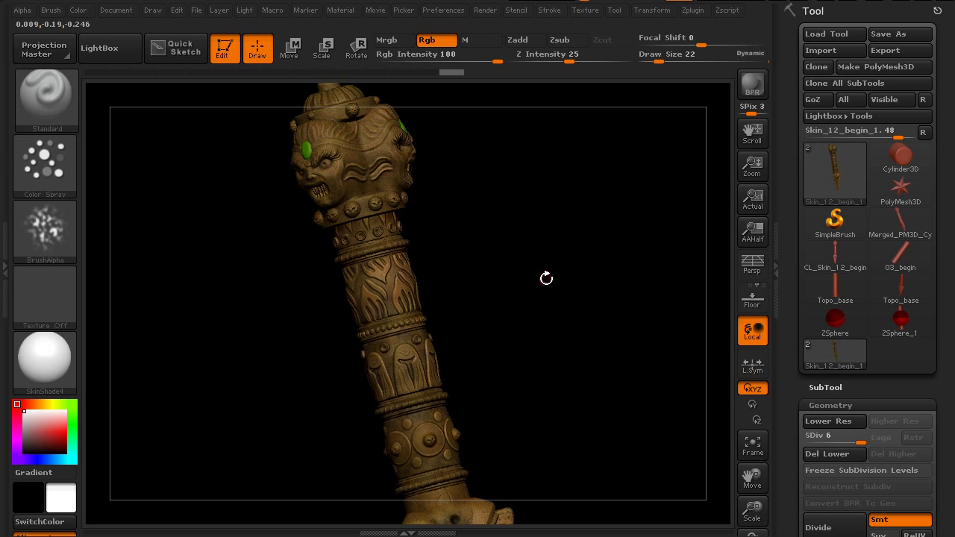
Create a 2048×2048 texture map from the dagger's polypaint and turn Texture On.
left_click_drag(546, 278, 543, 330)
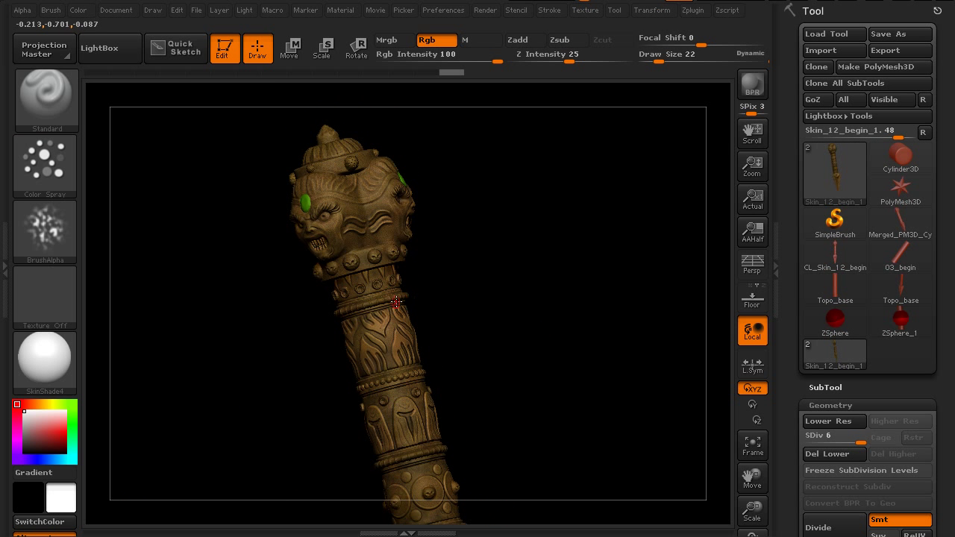
mouse_move(499, 279)
left_mouse_down()
mouse_move(473, 323)
mouse_move(522, 335)
mouse_move(533, 367)
mouse_move(562, 324)
left_mouse_up()
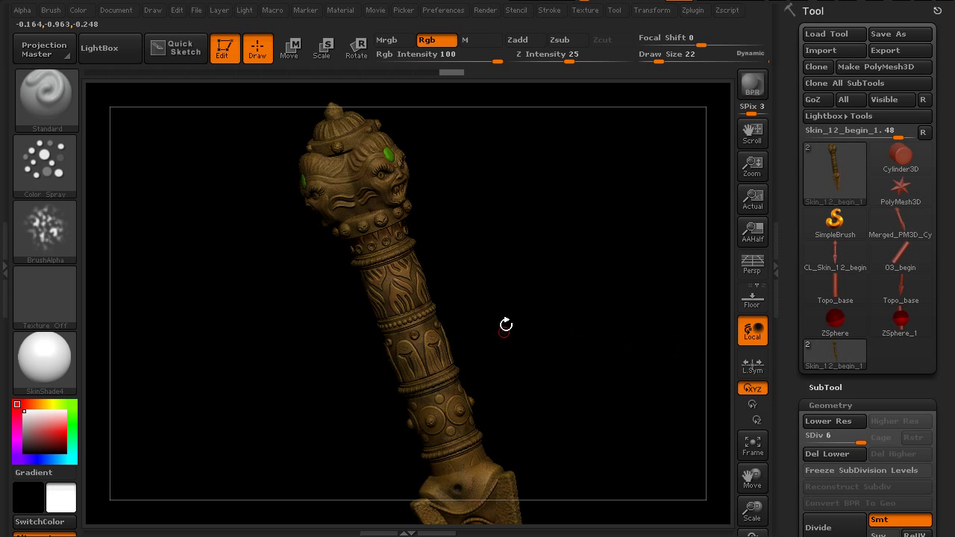
left_click_drag(792, 398, 783, 242)
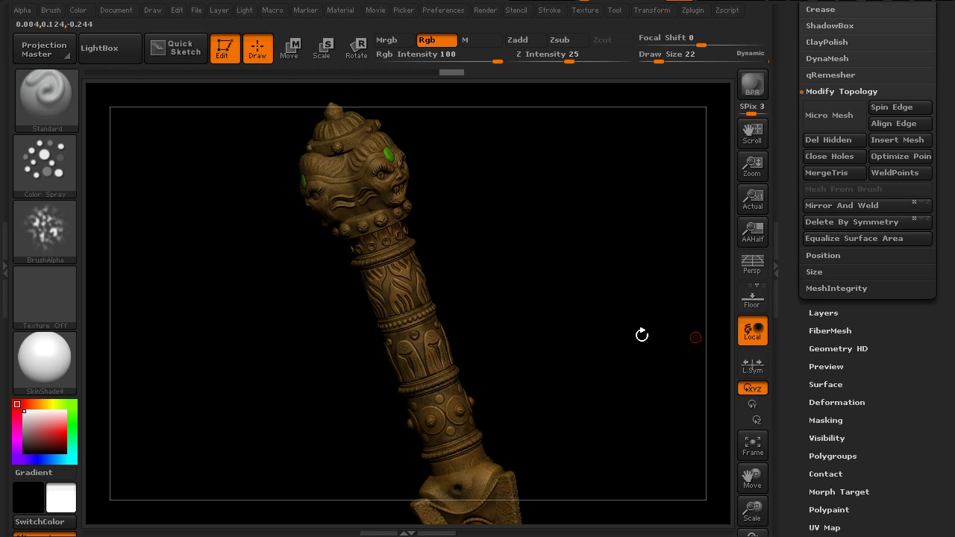
left_click_drag(801, 407, 799, 350)
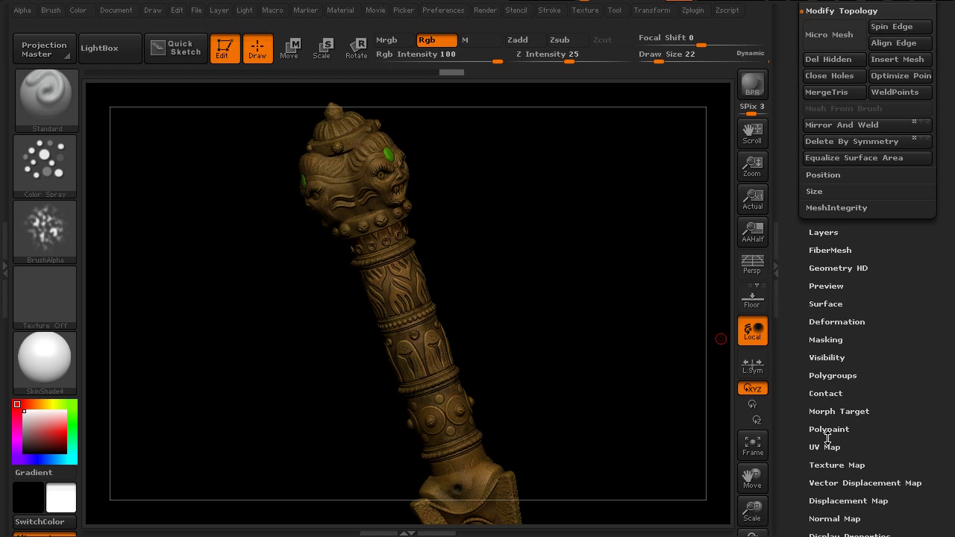
left_click_drag(799, 463, 845, 393)
left_click(844, 392)
left_click_drag(780, 261, 780, 477)
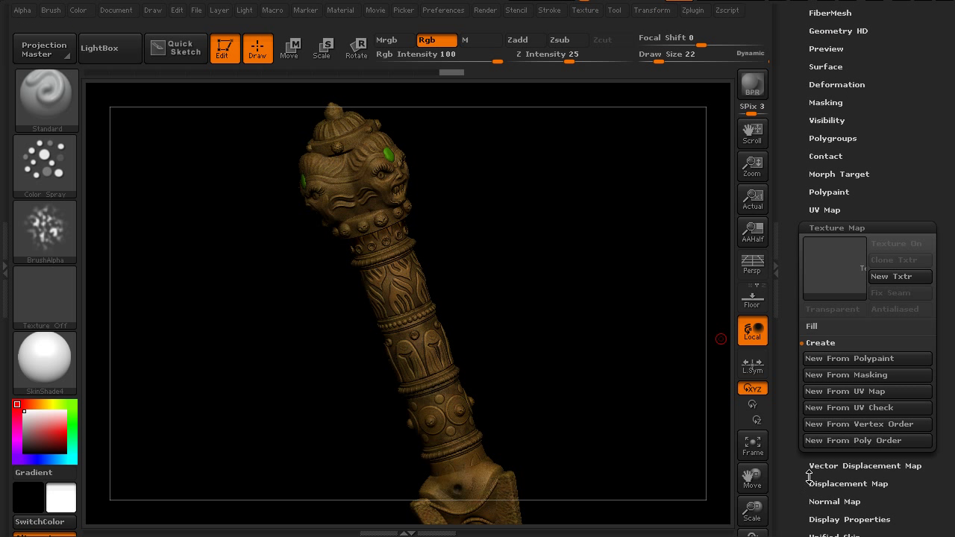
left_click(838, 360)
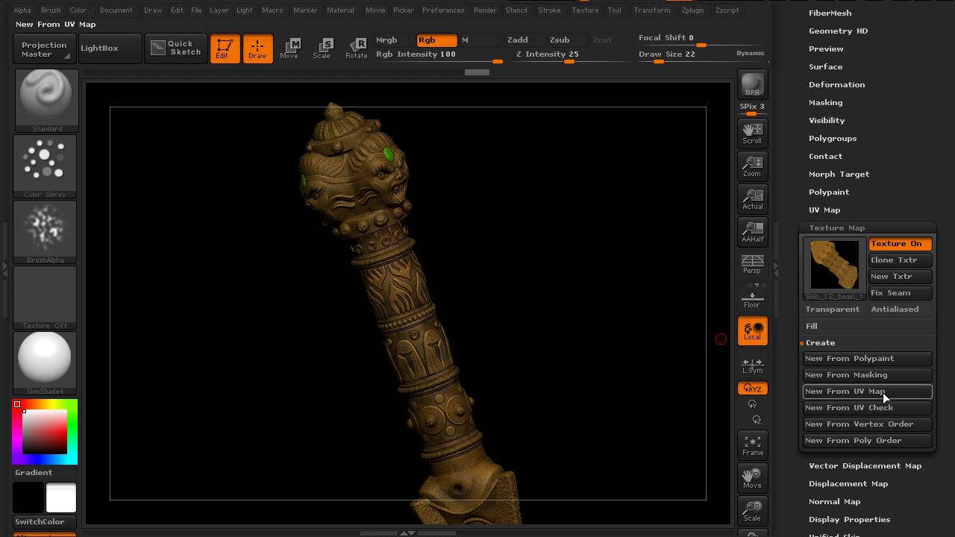
left_click(882, 392)
mouse_move(845, 280)
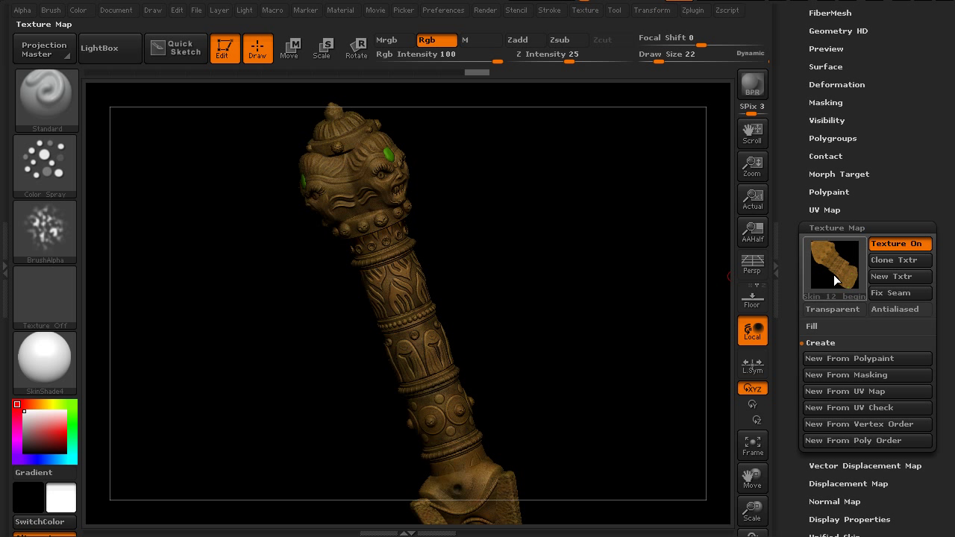
Clone the Skin_12_begin_1 texture map into the Texture palette and flip it vertically.
left_click(895, 260)
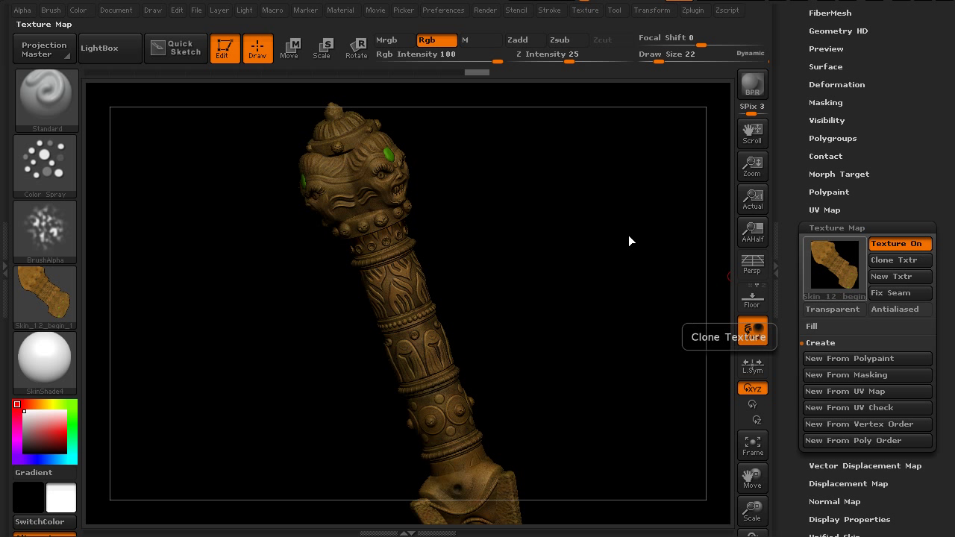
left_click(584, 10)
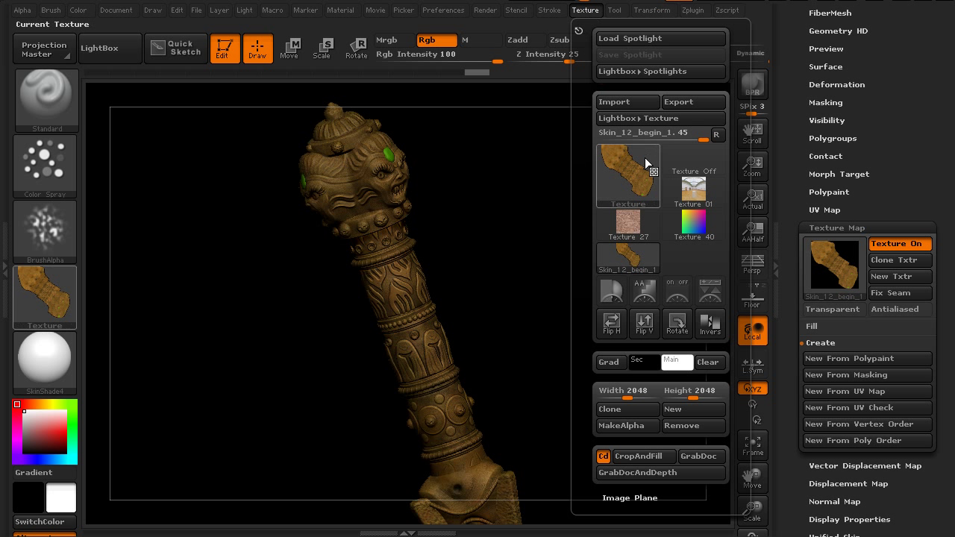
left_click(644, 325)
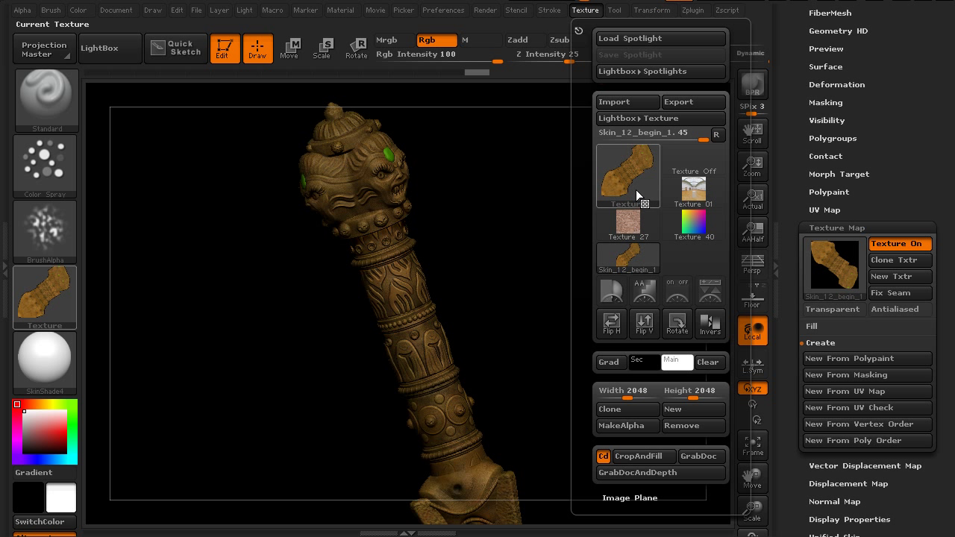
mouse_move(619, 183)
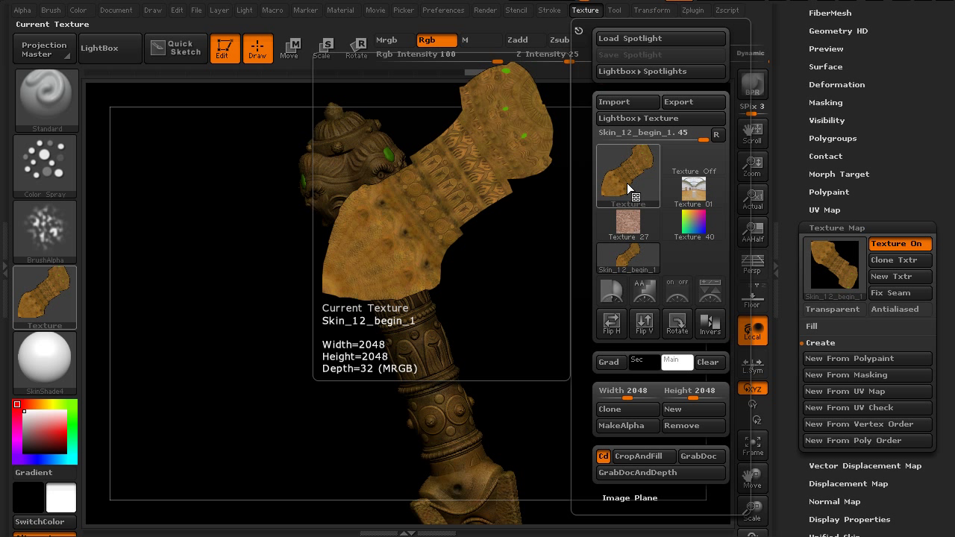
Export the current texture as the Photoshop file dagger_color.psd in the ZBrush Files folder.
left_click(687, 106)
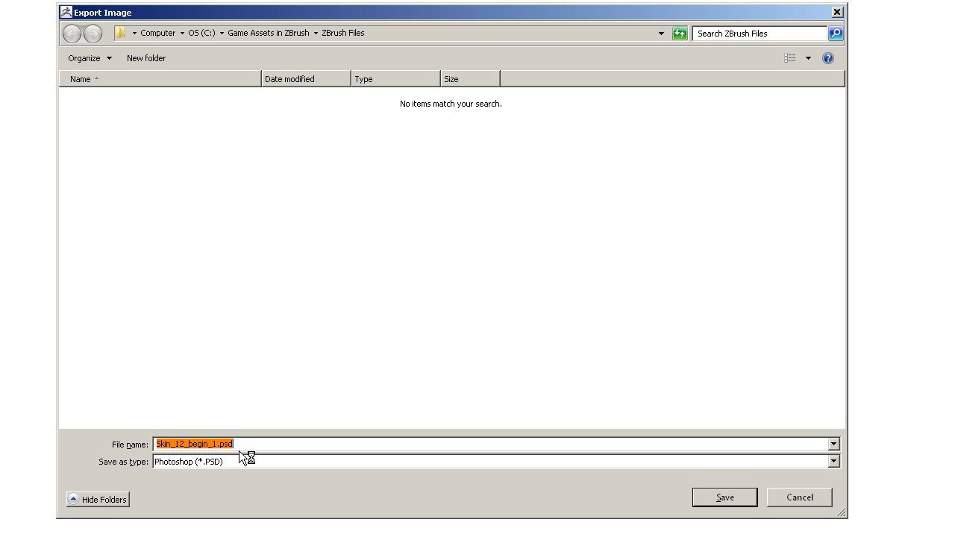
left_click(206, 462)
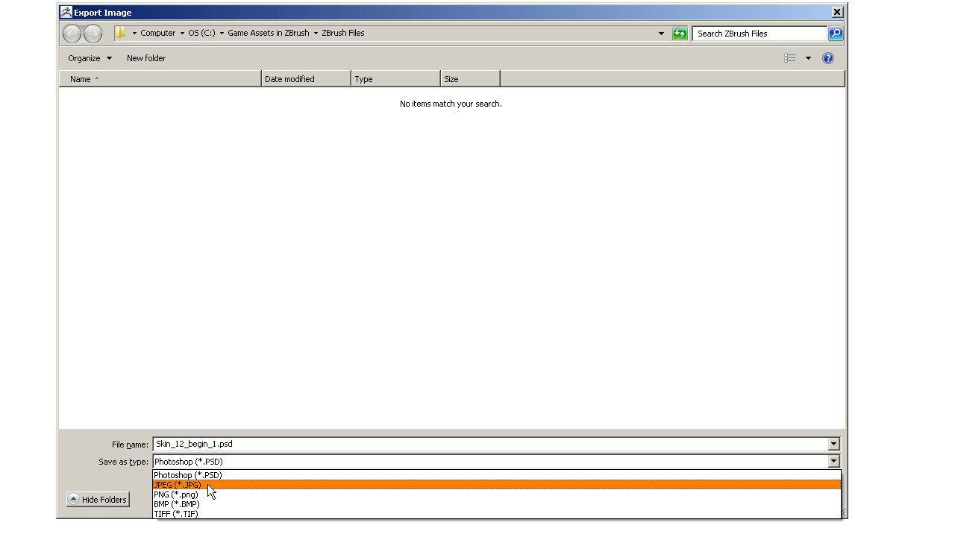
left_click(212, 477)
double_click(206, 445)
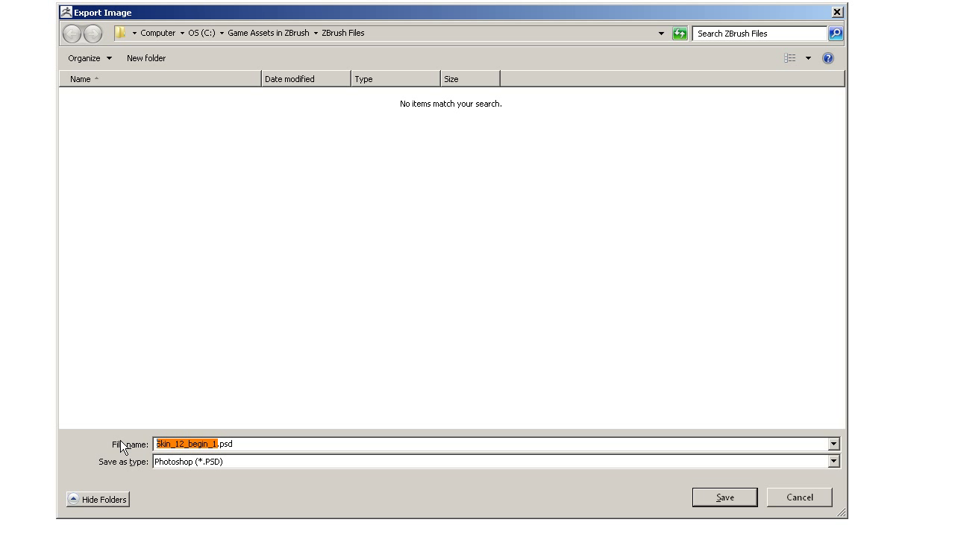
type("dagger_color")
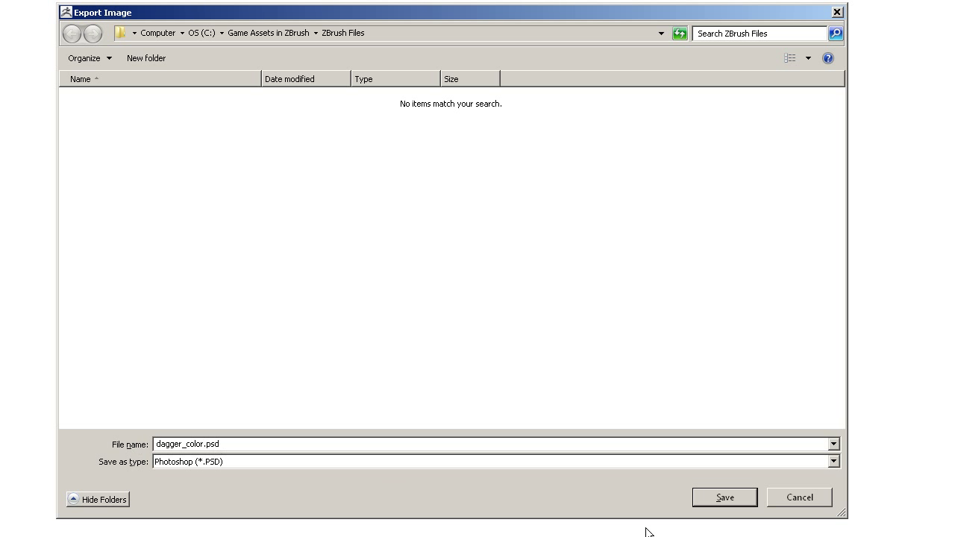
left_click(708, 498)
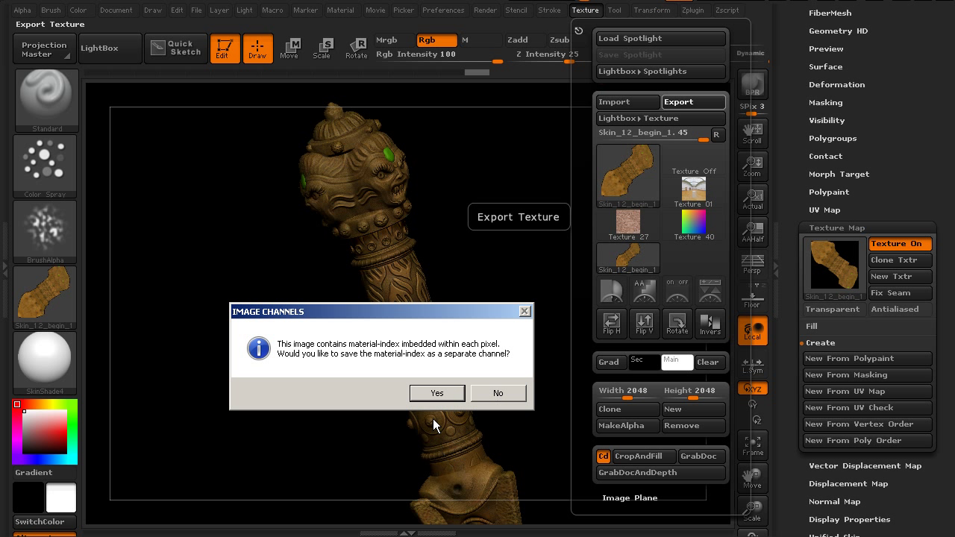
left_click(436, 392)
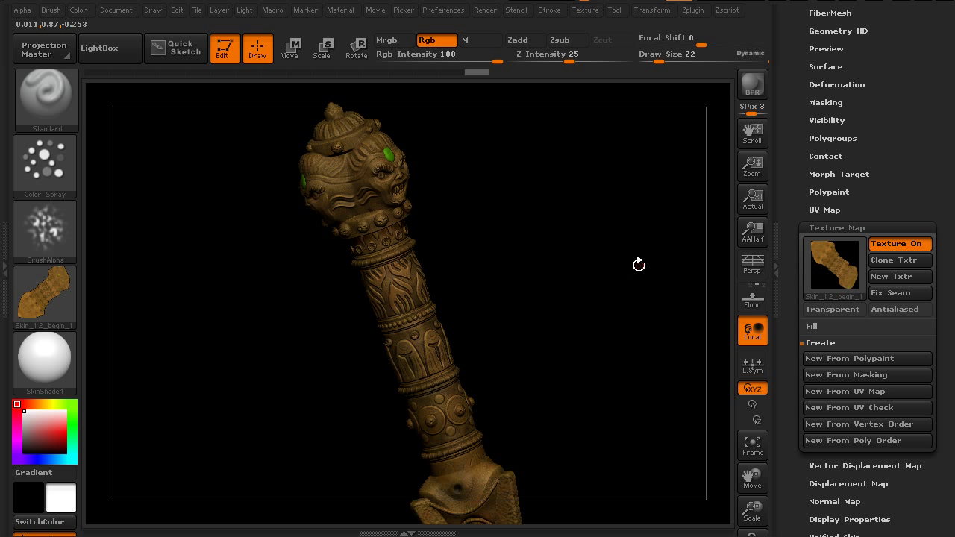
Turn off texture display and create a tangent-space normal map with SmoothUV and SNormals.
left_click_drag(644, 317, 601, 320)
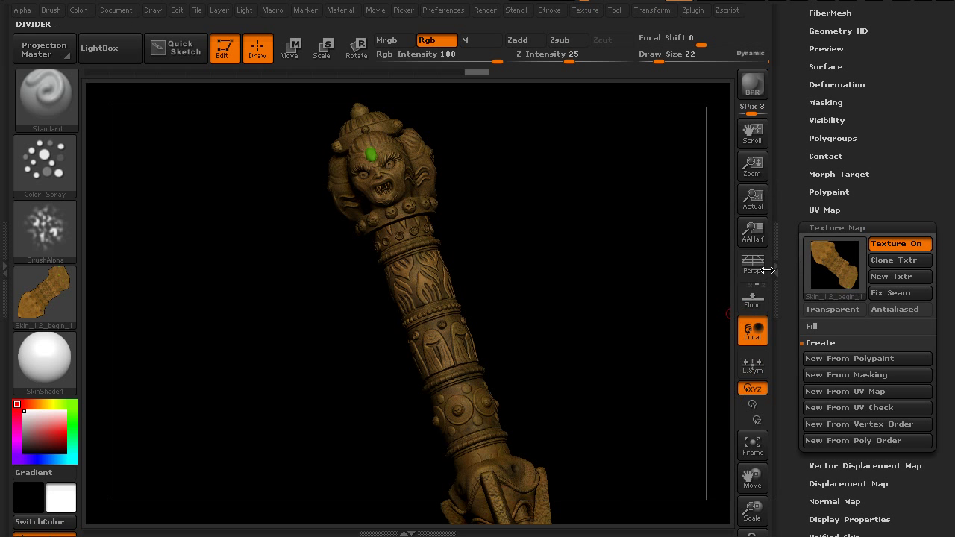
left_click(886, 243)
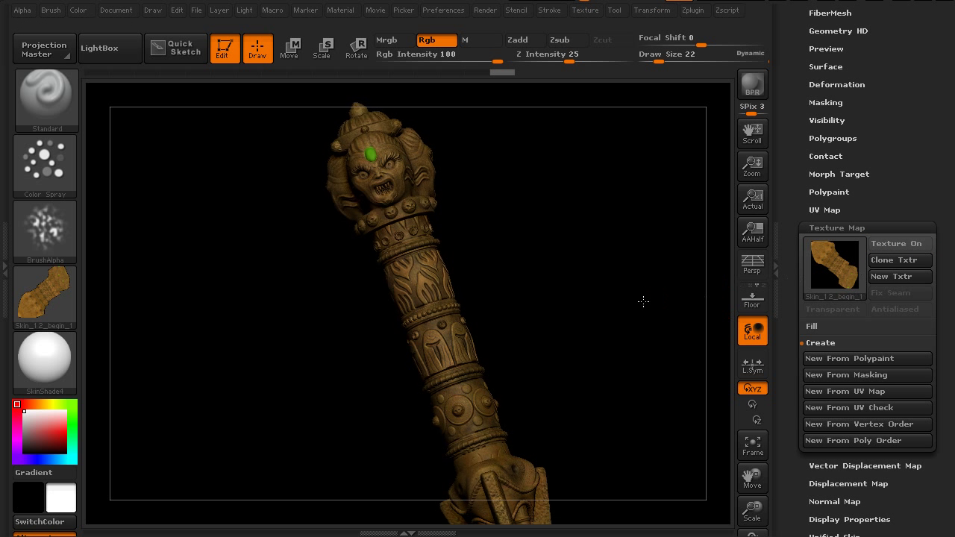
left_click_drag(639, 301, 599, 332)
left_click_drag(789, 181, 790, 298)
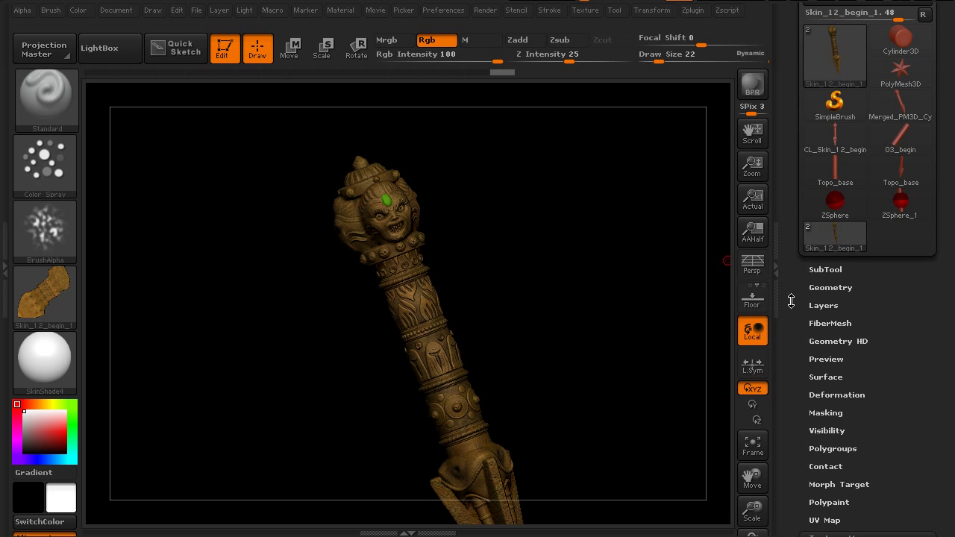
left_click(843, 286)
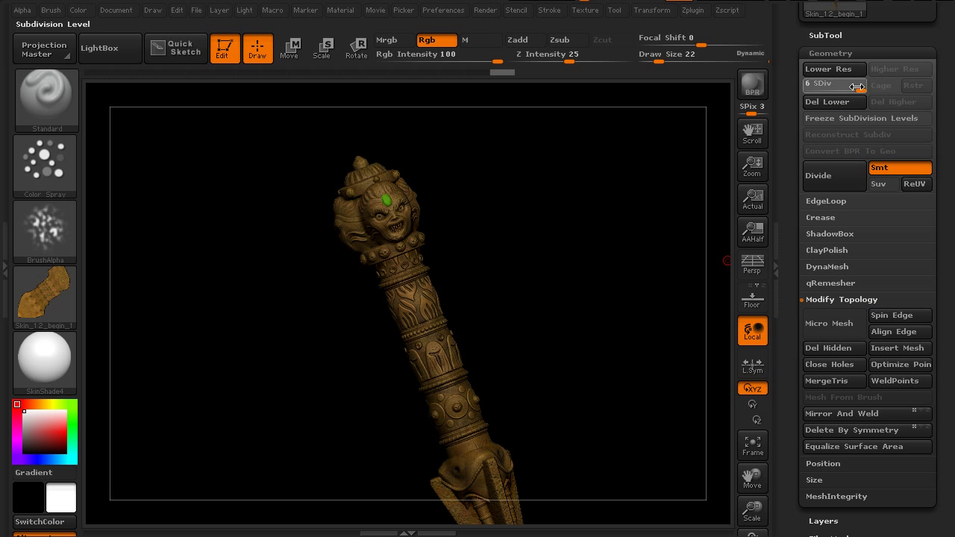
left_click_drag(859, 89, 808, 88)
left_click_drag(791, 235, 793, 115)
left_click_drag(797, 332, 803, 260)
left_click(843, 296)
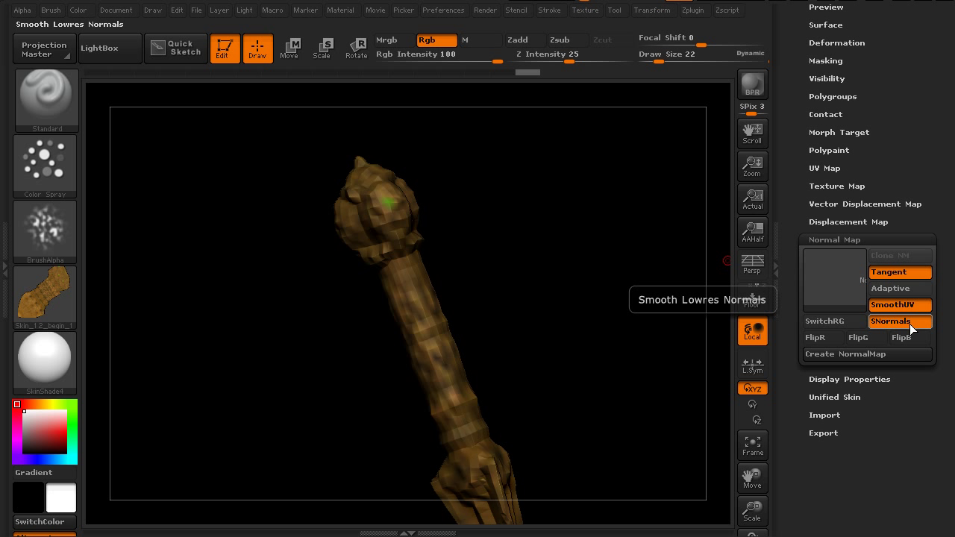
left_click(847, 354)
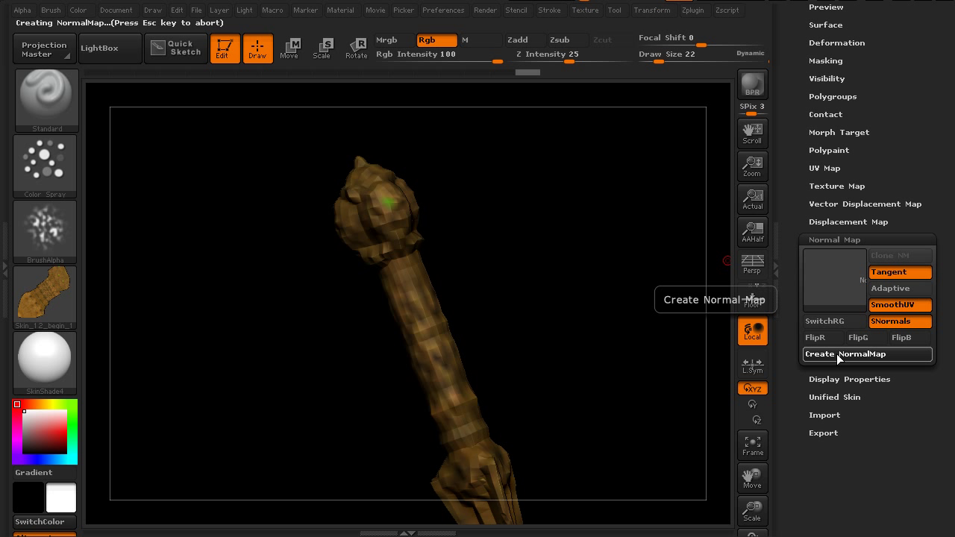
mouse_move(836, 280)
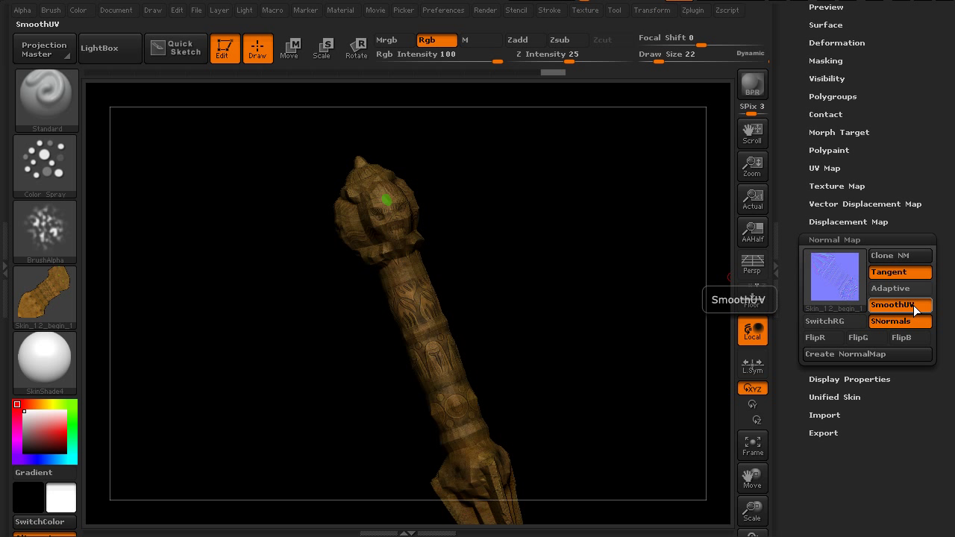
Clone the normal map into the Texture palette and flip it vertically.
left_click(898, 256)
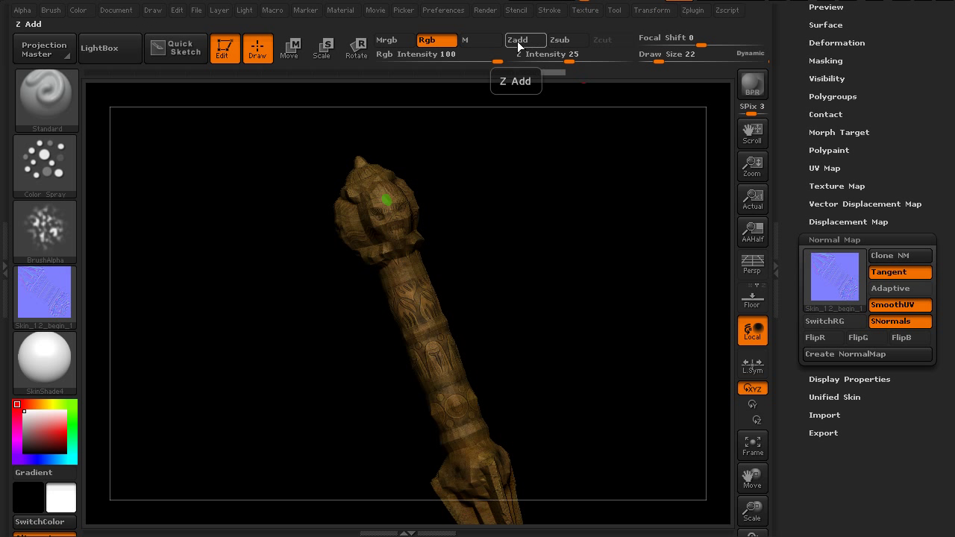
left_click(584, 10)
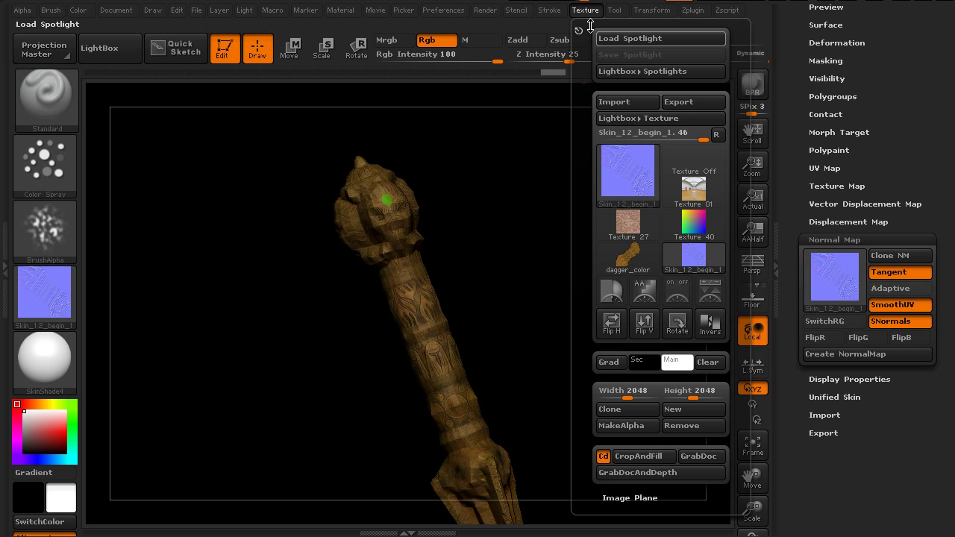
left_click(645, 324)
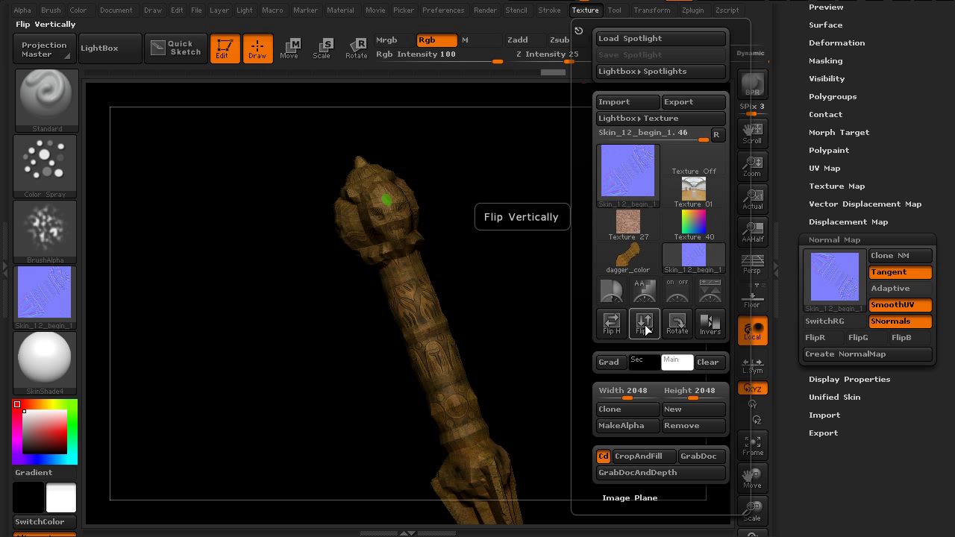
Export the normal map as dagger_normal.psd without overwriting dagger_color.psd.
left_click(693, 102)
left_click(216, 444)
left_click_drag(217, 444, 141, 447)
type("dagger_color.psd")
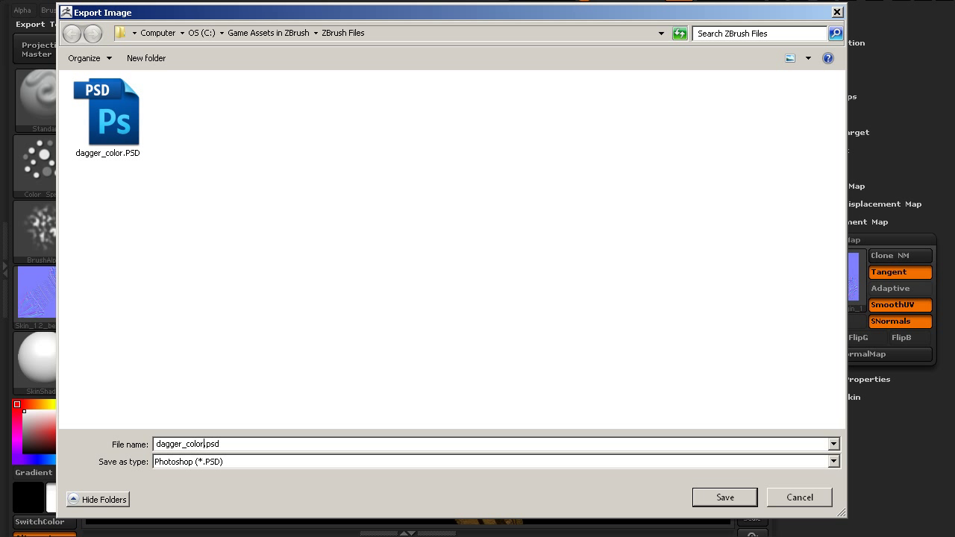
left_click(738, 500)
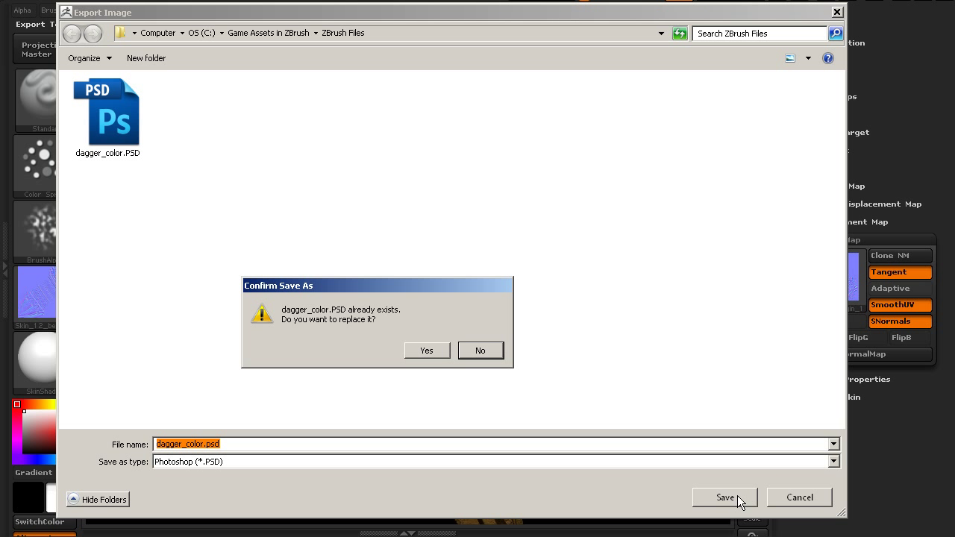
left_click(484, 352)
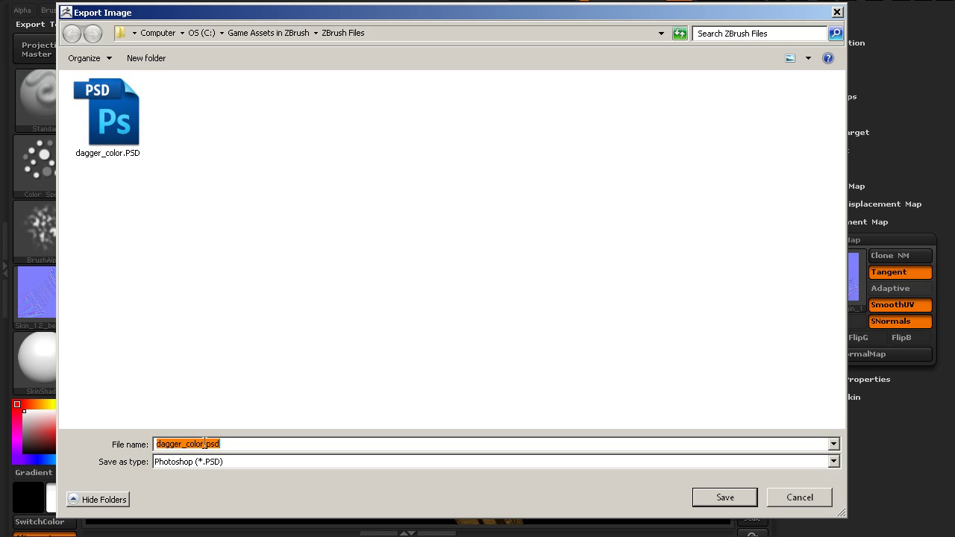
left_click_drag(205, 443, 187, 447)
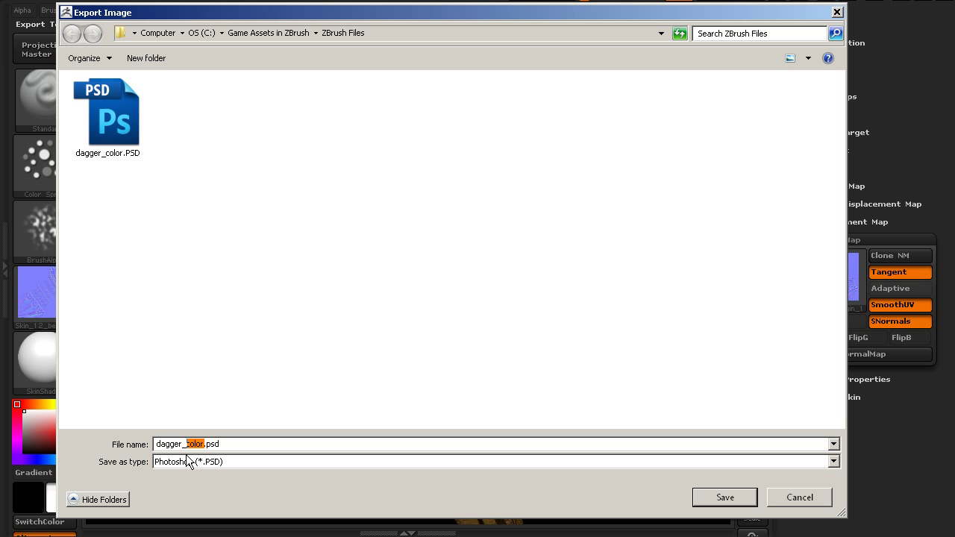
type("normal")
left_click(725, 497)
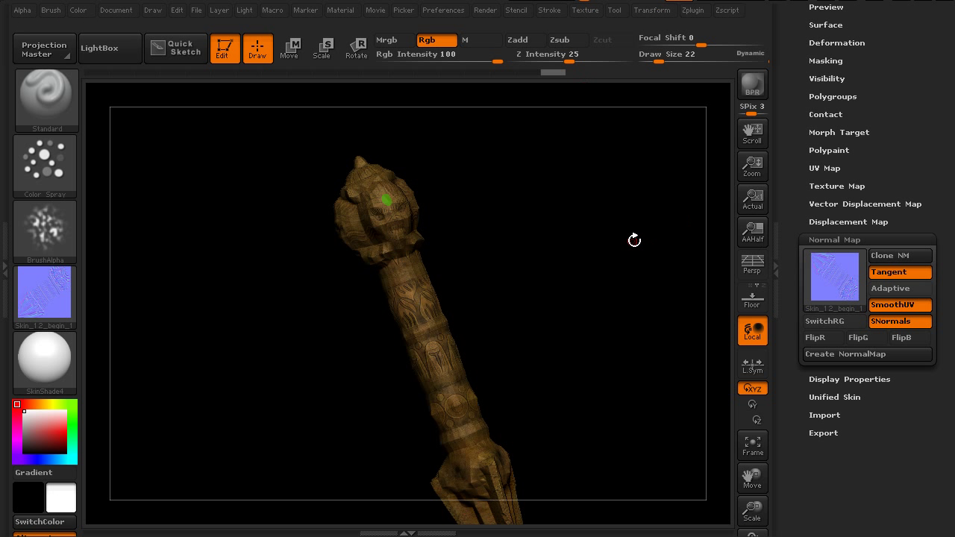
Rotate the dagger and scroll the right tray up to the top of the Tool palette.
left_click_drag(800, 200, 804, 295)
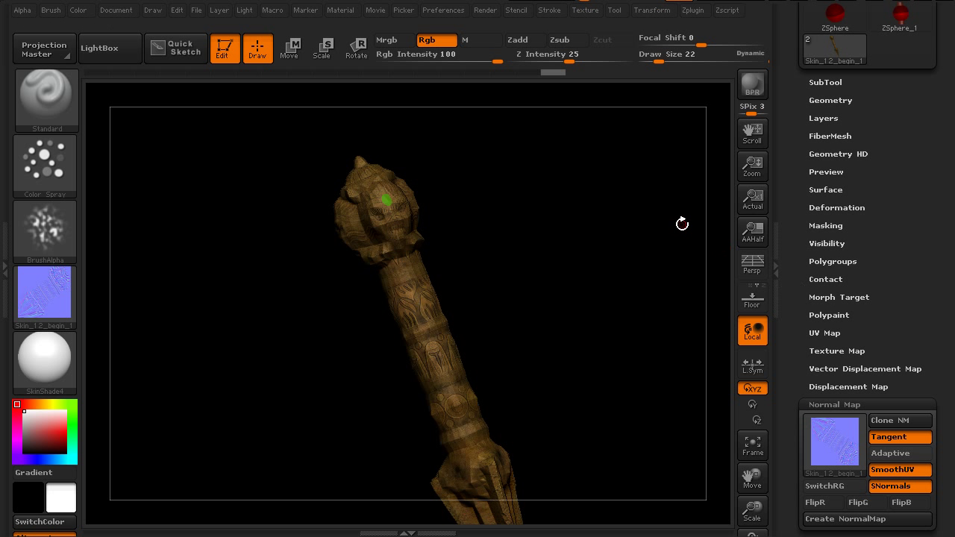
mouse_move(634, 282)
left_mouse_down()
mouse_move(621, 311)
mouse_move(639, 270)
left_mouse_up()
left_click_drag(798, 232, 452, 306)
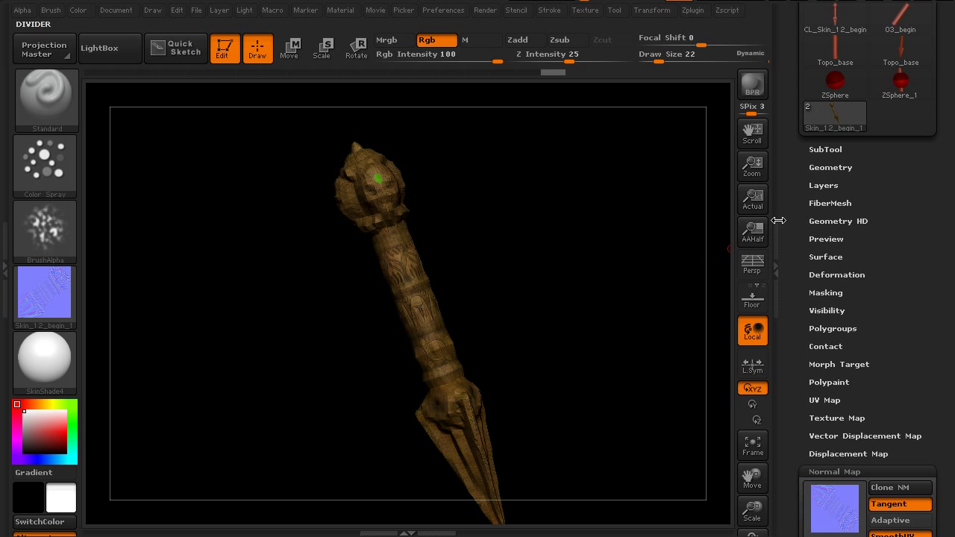
left_click_drag(790, 216, 808, 341)
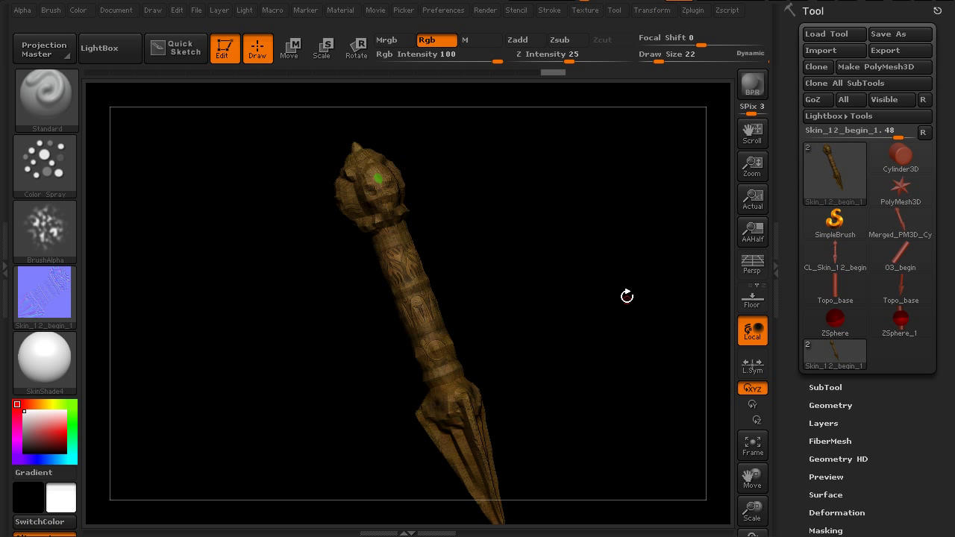
Export the dagger mesh as an OBJ file named dagger to the ZBrush Files folder.
left_click(893, 51)
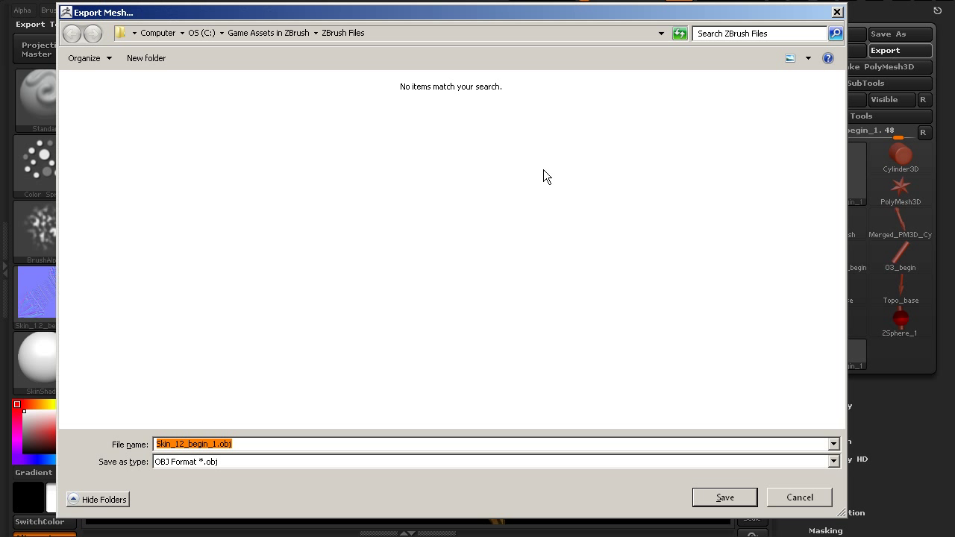
left_click(199, 444)
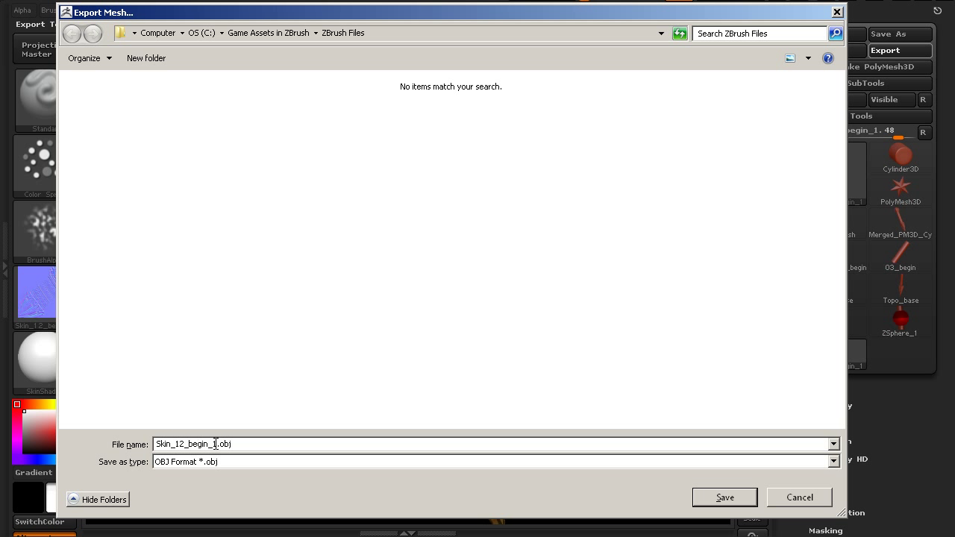
left_click_drag(216, 444, 108, 445)
type("dagger_lo")
left_click(735, 499)
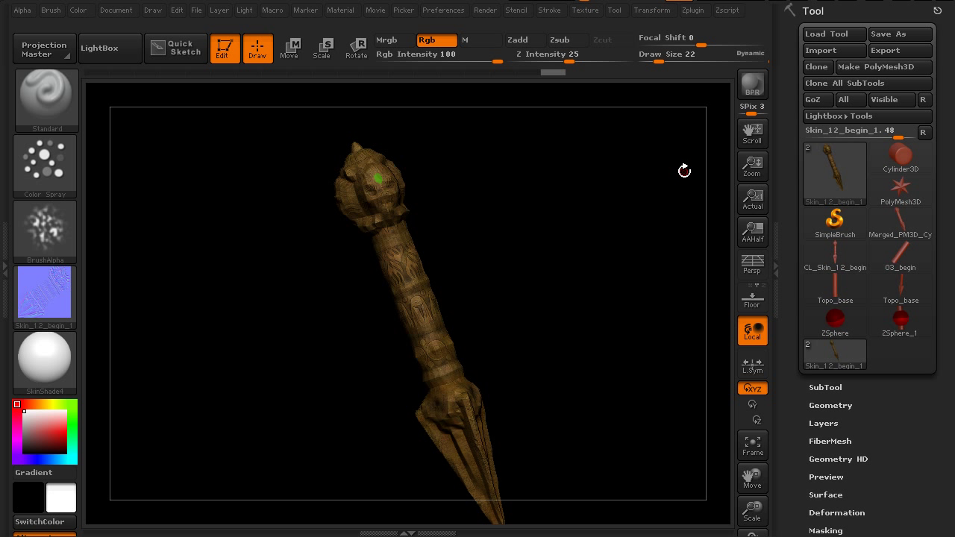
Open the Multi Map Exporter from the Zplugin menu, collapsing the UV Master section.
left_click(692, 10)
left_click(722, 252)
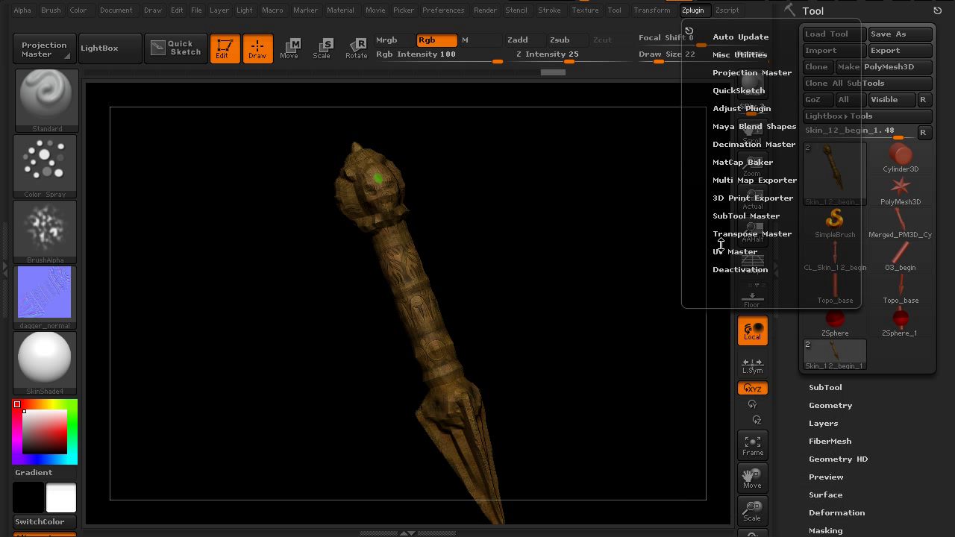
left_click(755, 180)
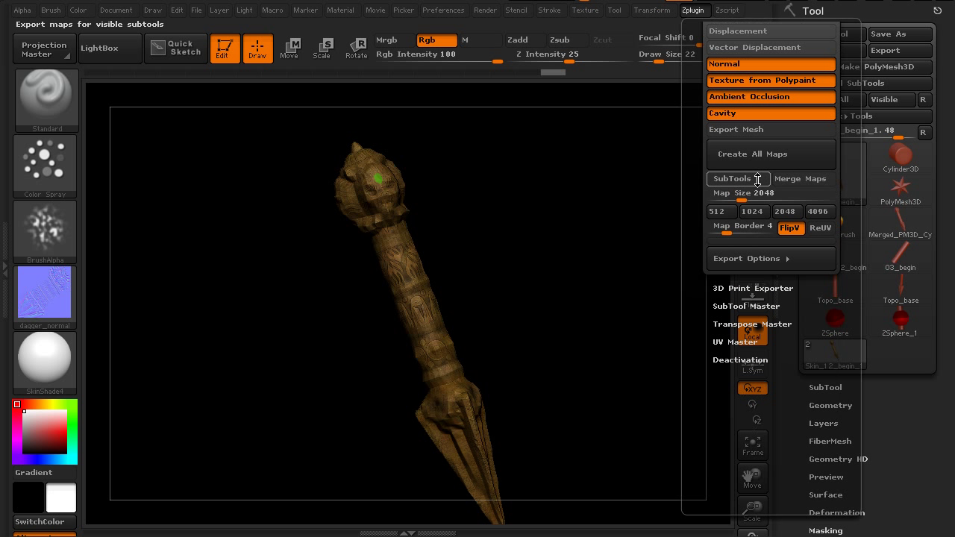
scroll(692, 200, "up", 3)
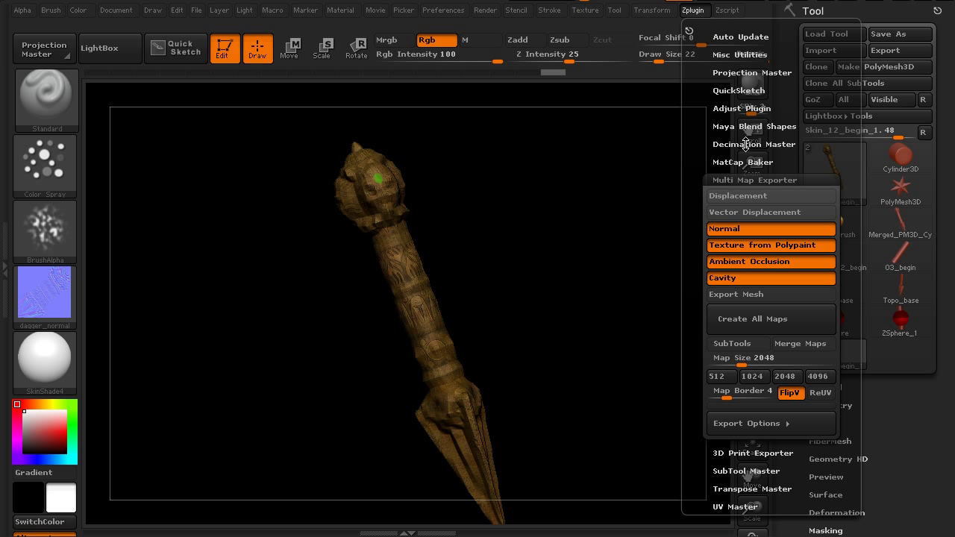
Turn off Normal and Texture from Polypaint, leaving Ambient Occlusion and Cavity enabled.
left_click(754, 229)
left_click(758, 229)
left_click(769, 244)
left_click(777, 246)
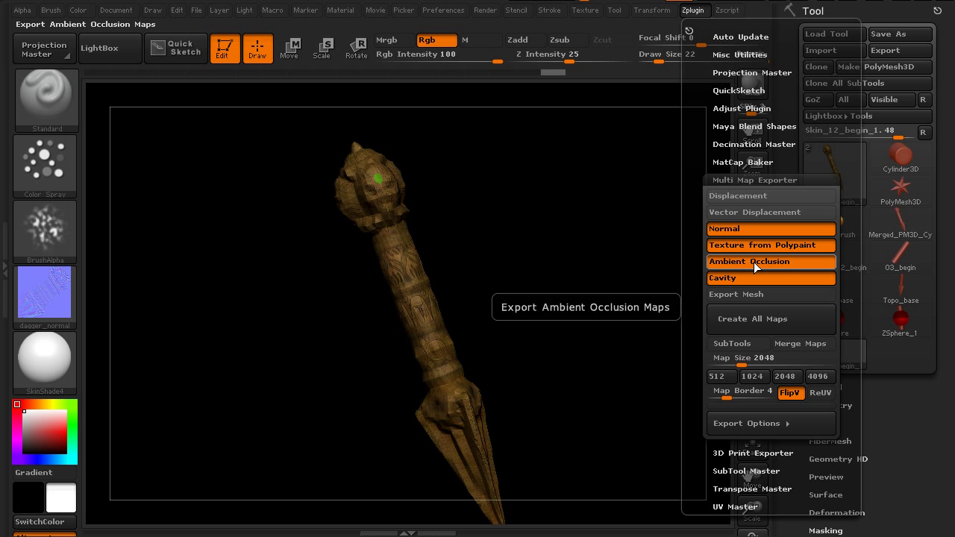
left_click(757, 262)
left_click(765, 261)
left_click(750, 244)
left_click(747, 227)
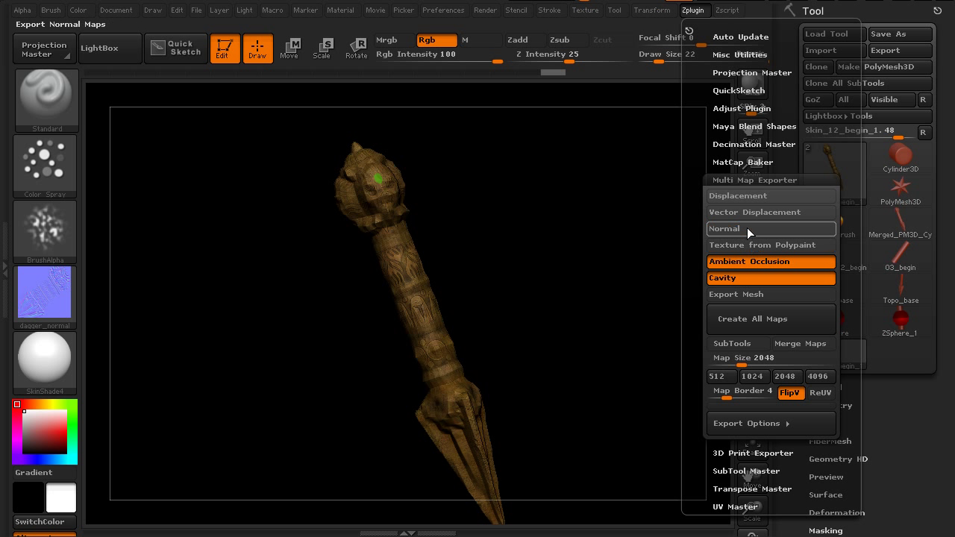
left_click_drag(707, 295, 697, 232)
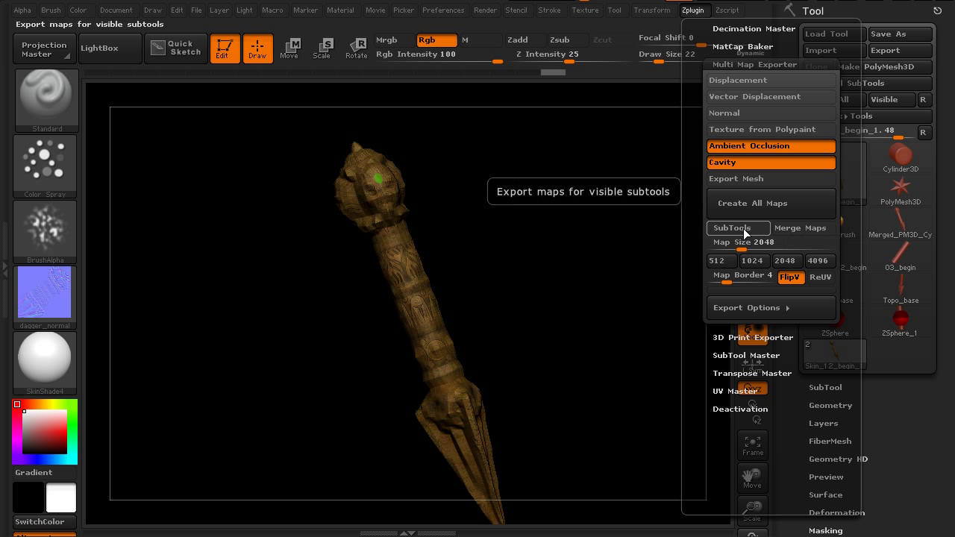
scroll(697, 181, "down", 2)
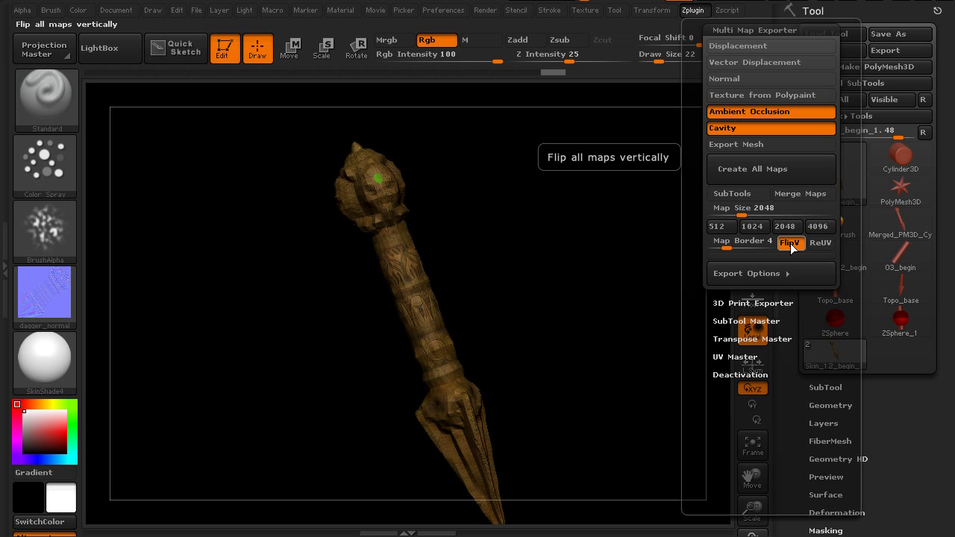
Review the exporter's file-name options, keeping the UV tile ID format unchanged, and close the dialog.
left_click(748, 273)
left_click_drag(698, 271, 704, 221)
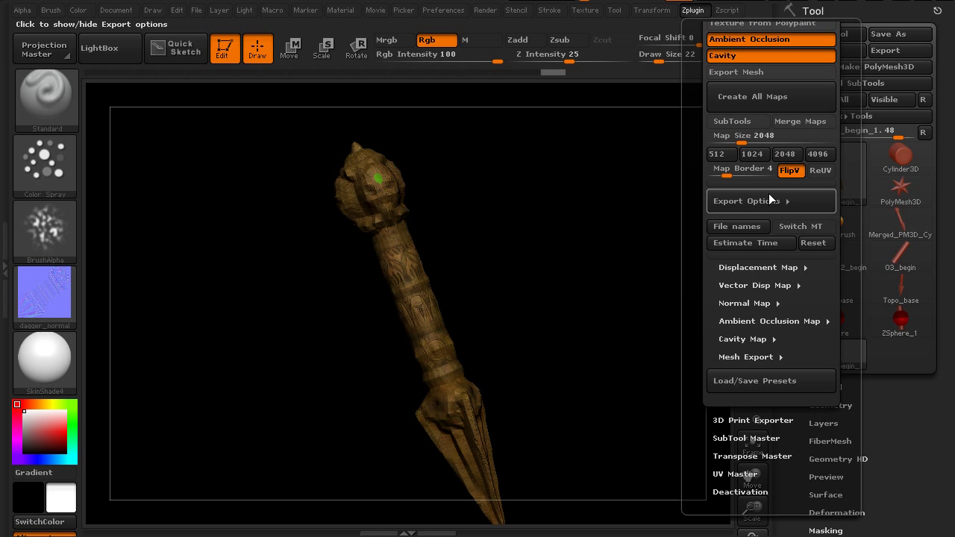
left_click(748, 227)
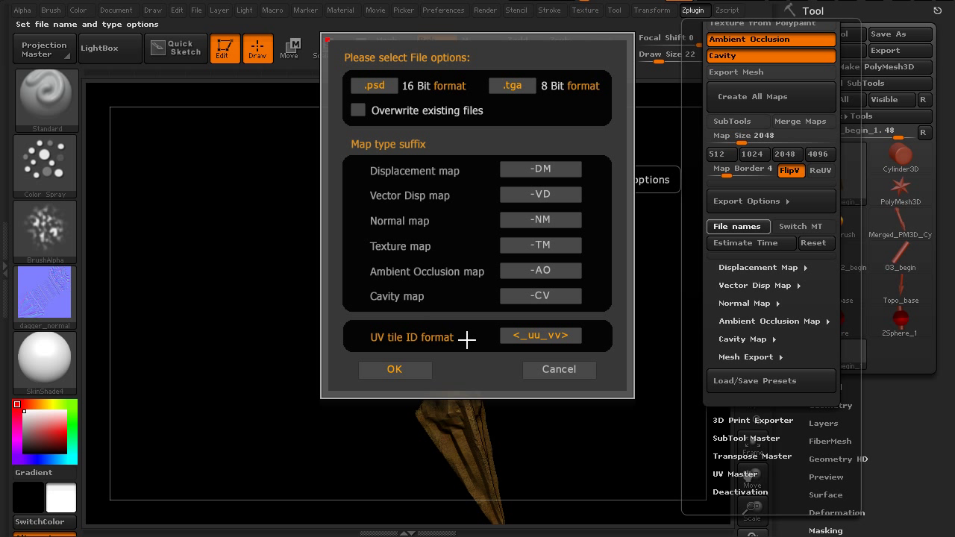
left_click(538, 335)
key("Return")
left_click(407, 368)
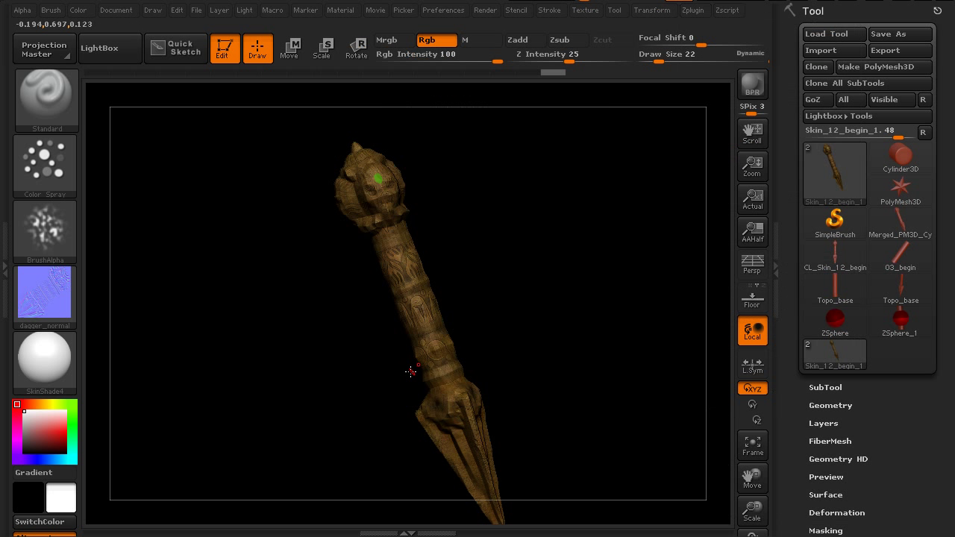
Inspect the Ambient Occlusion Map and Cavity Map subpalettes, then scroll back to Create All Maps.
left_click(696, 14)
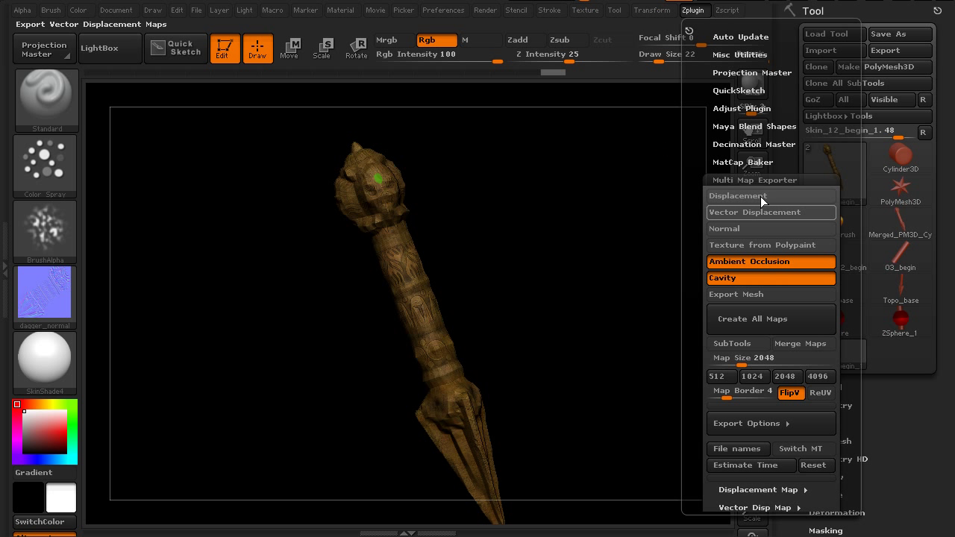
scroll(701, 321, "down", 5)
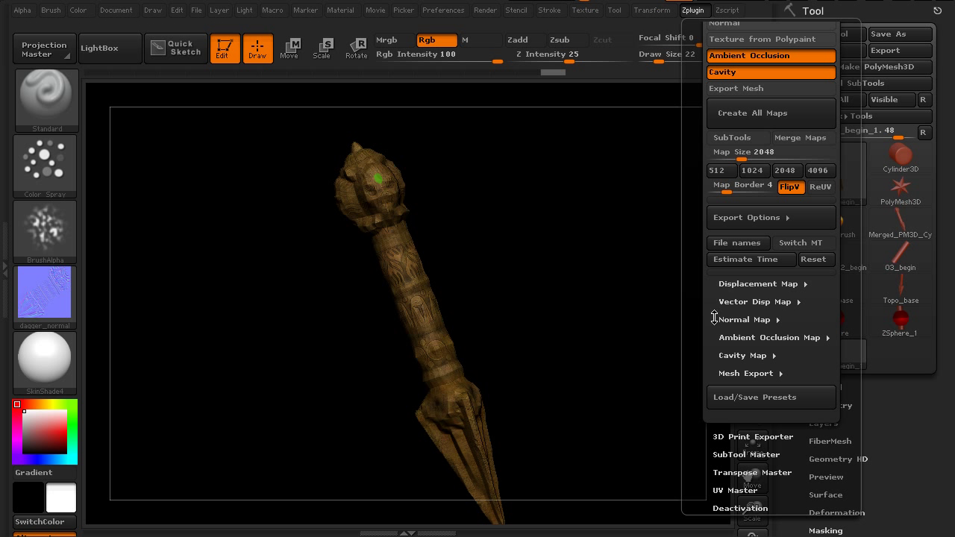
scroll(714, 316, "down", 1)
left_click(750, 317)
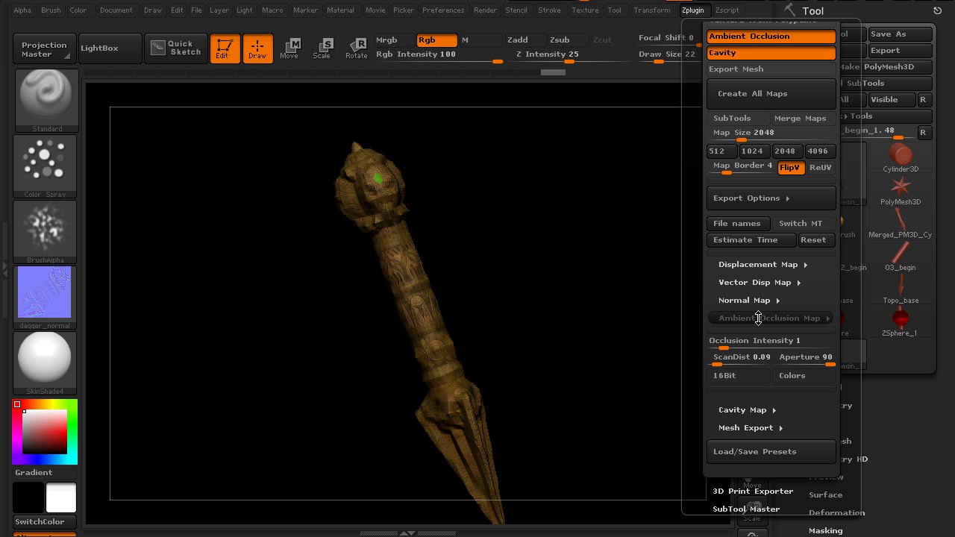
left_click(757, 317)
left_click(758, 337)
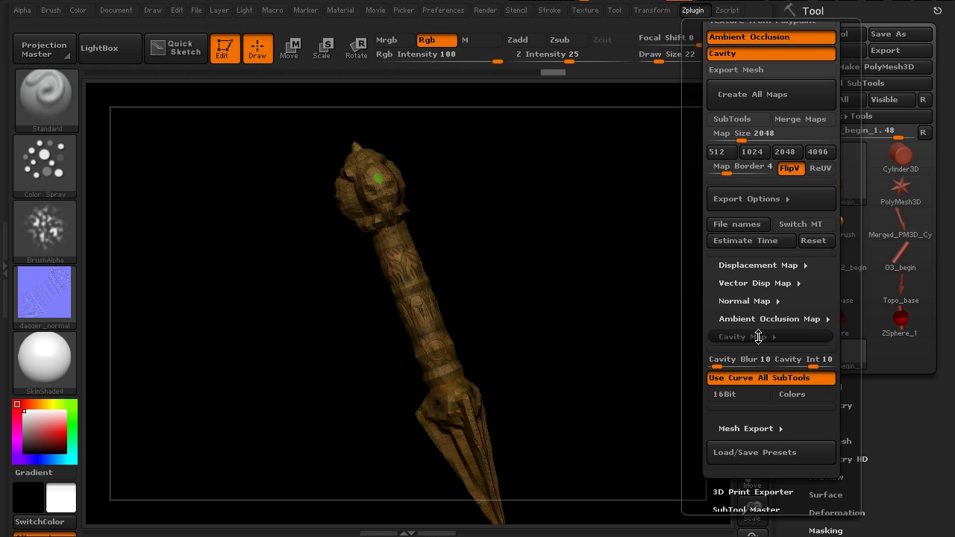
left_click(758, 336)
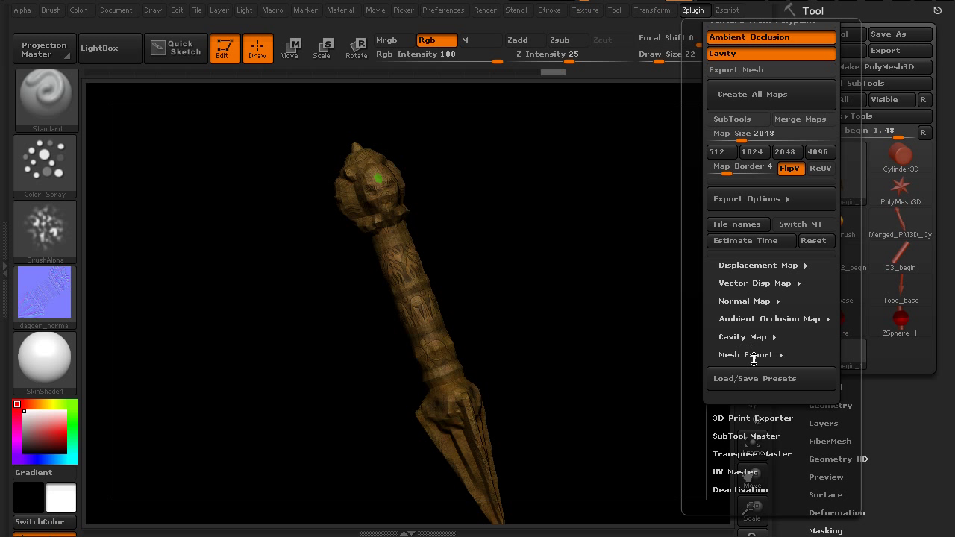
left_click_drag(728, 215, 729, 319)
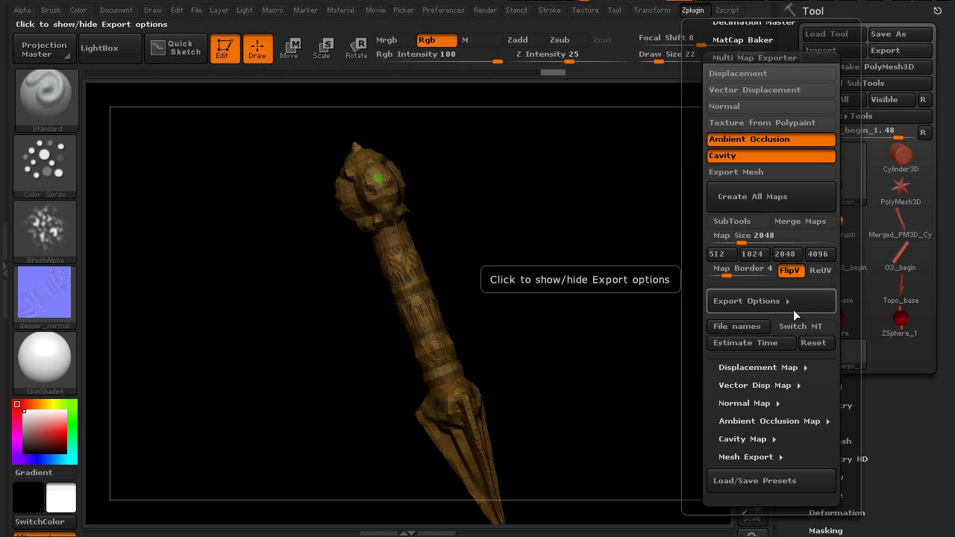
Create all maps as TGA files named 'dagger' and save them with the mesh to the ZBrush Files folder.
left_click(753, 195)
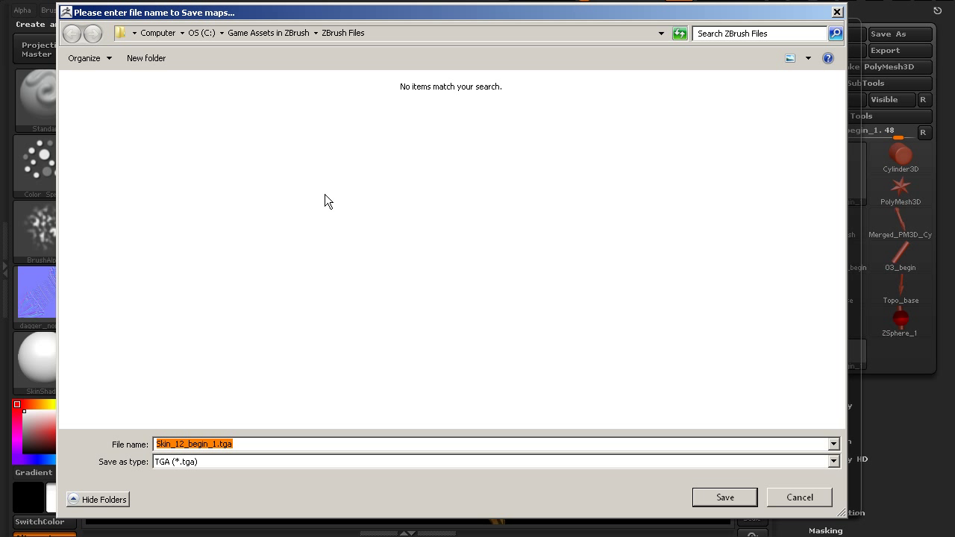
left_click(214, 461)
left_click(217, 459)
left_click(217, 444)
left_click_drag(217, 444, 136, 445)
type("da")
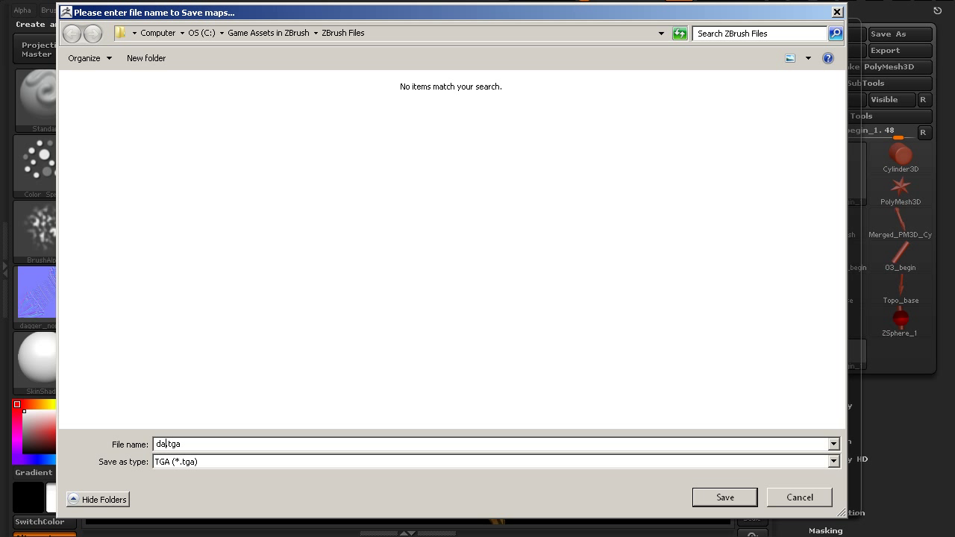
type("gger")
left_click(725, 497)
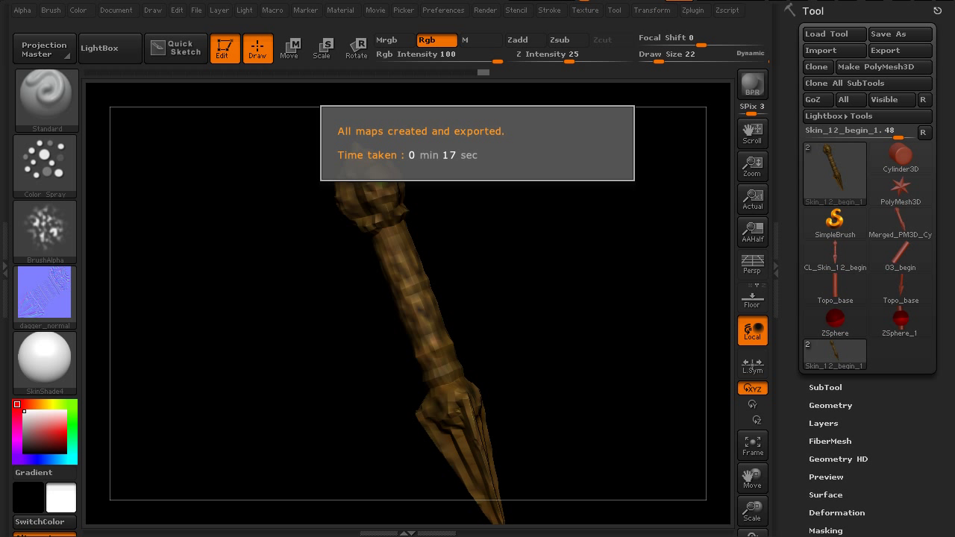
Inspect the exported dagger PSD maps and dagger_lo OBJ, BMP and mtl files in Explorer.
key("alt+Tab")
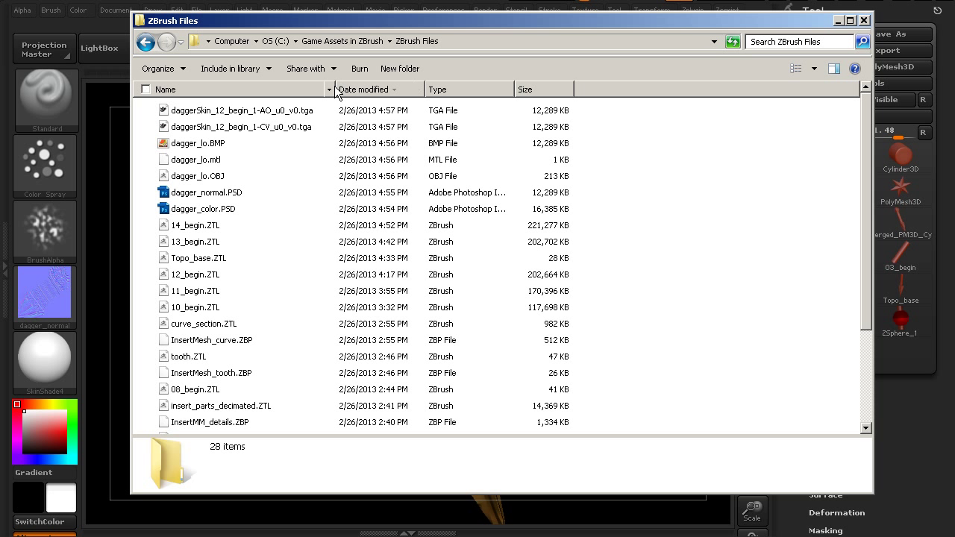
left_click_drag(343, 90, 317, 86)
left_click_drag(274, 212, 173, 108)
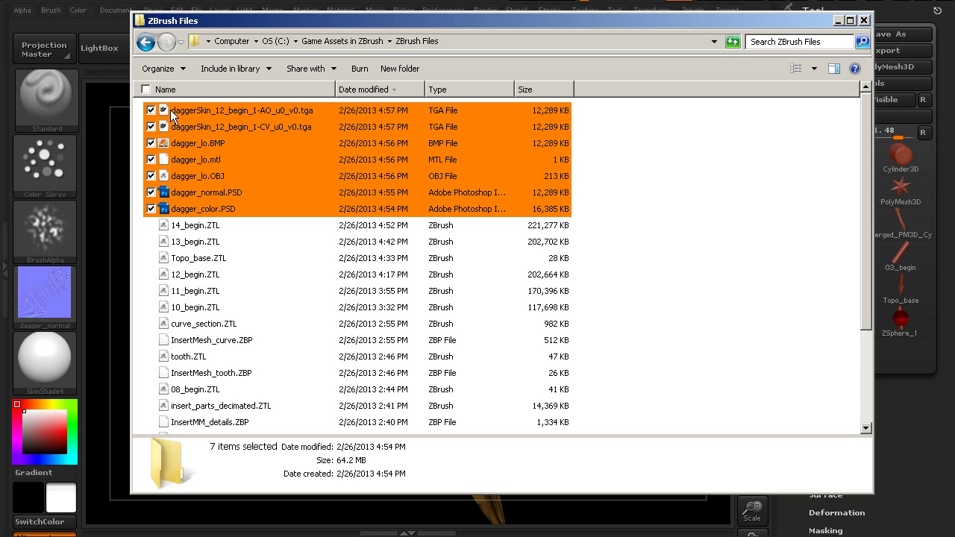
left_click(622, 238)
left_click_drag(249, 210, 208, 194)
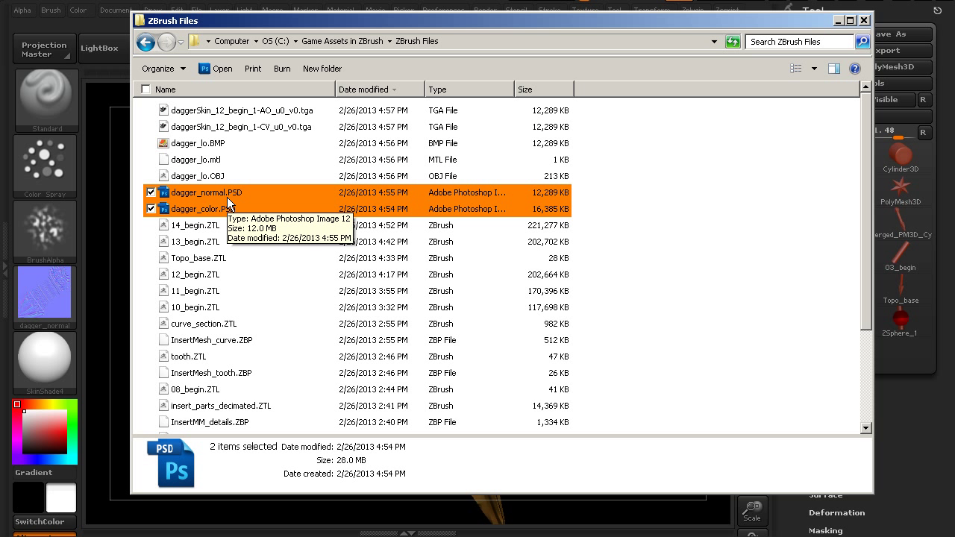
left_click(204, 177)
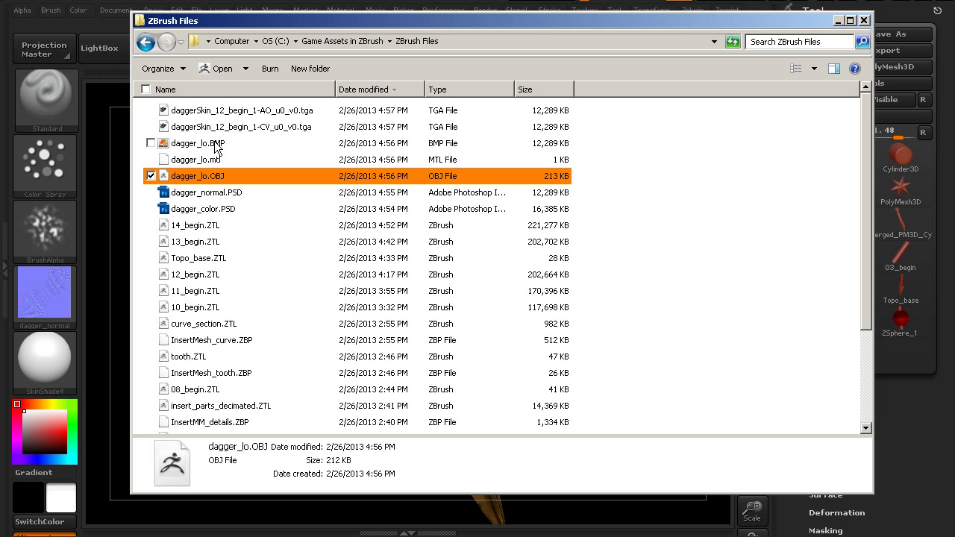
left_click(219, 145)
left_click(219, 160)
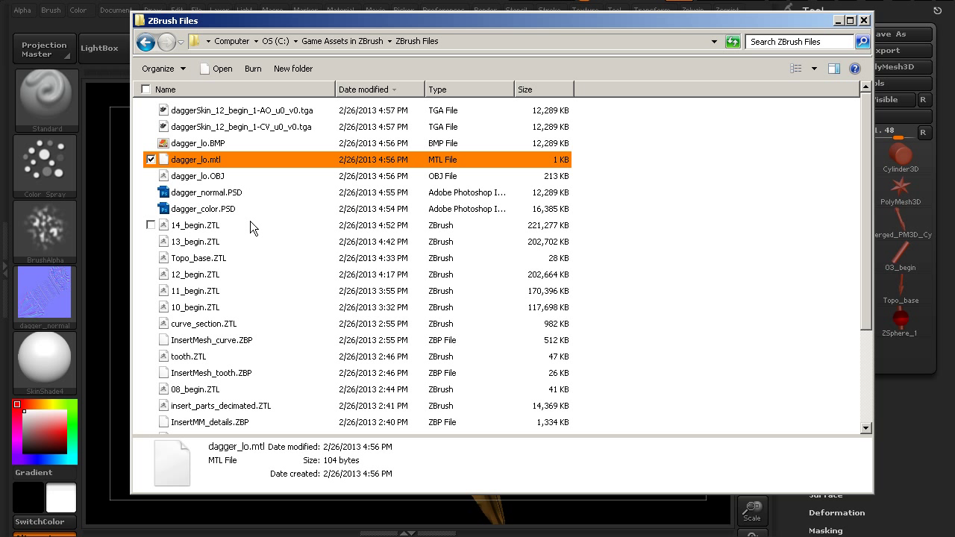
Widen the Name column to show full file names and reposition the Explorer window.
left_click_drag(336, 89, 276, 126)
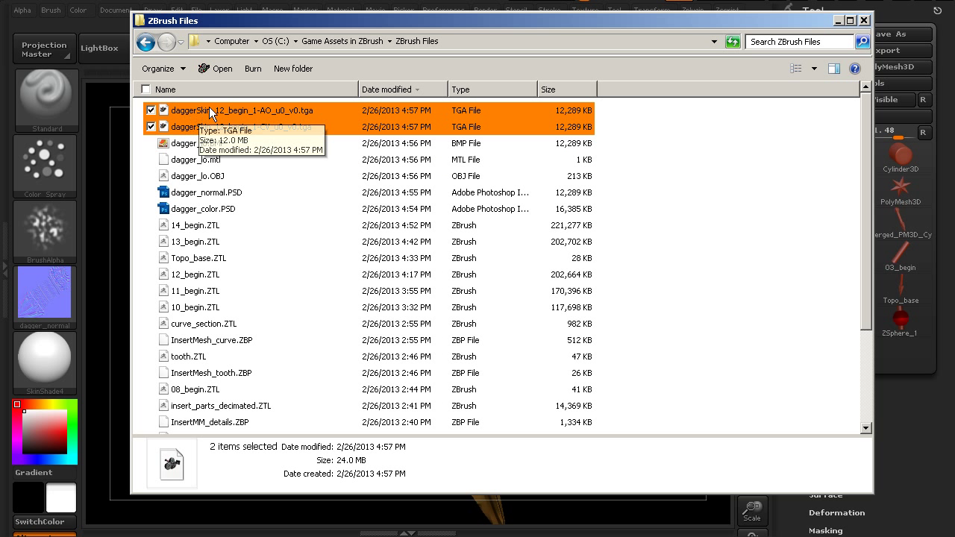
left_click_drag(417, 23, 393, 29)
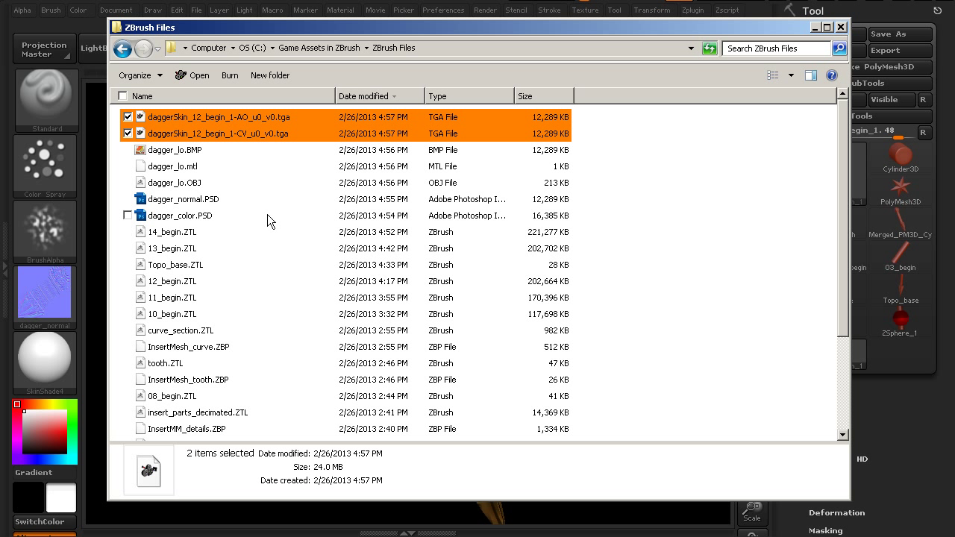
left_click_drag(241, 216, 190, 165)
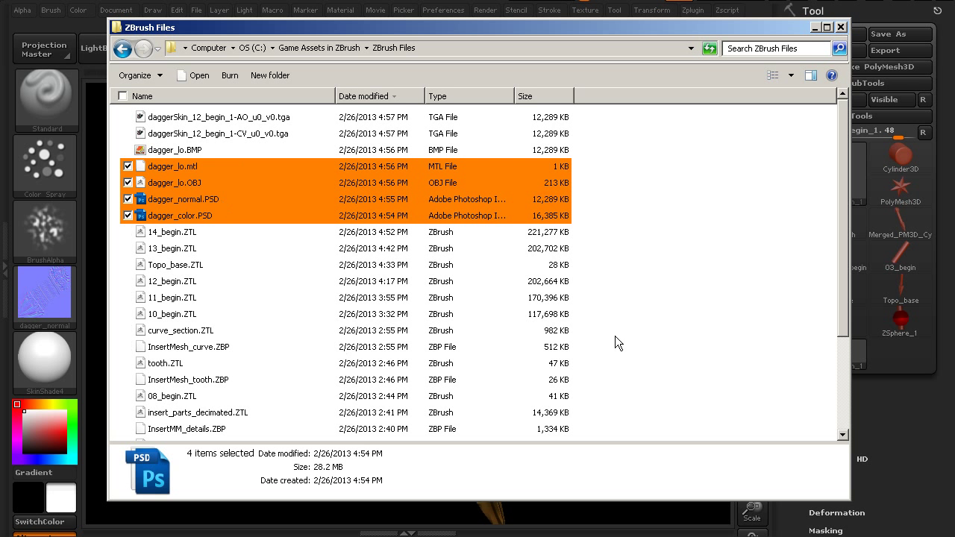
left_click(701, 301)
scroll(537, 292, "down", 3)
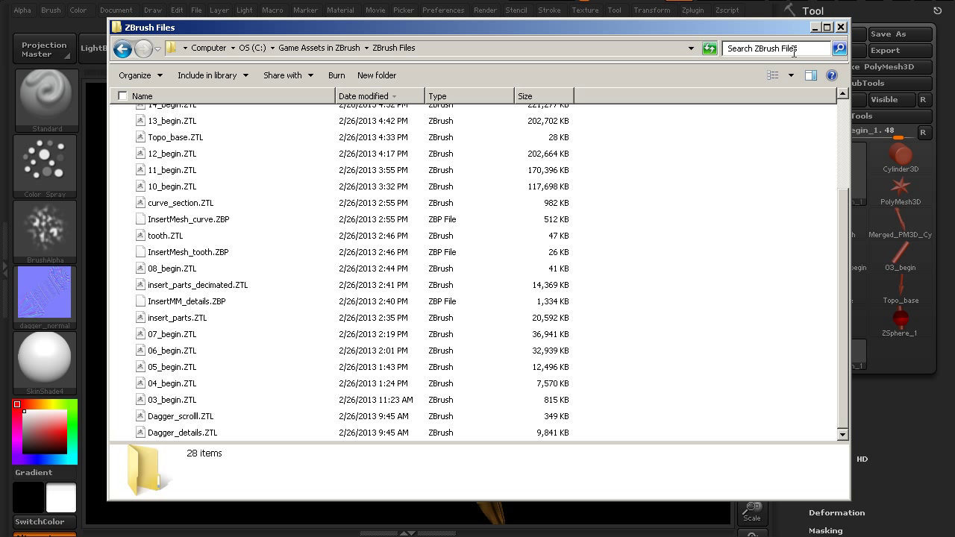
left_click_drag(798, 31, 796, 45)
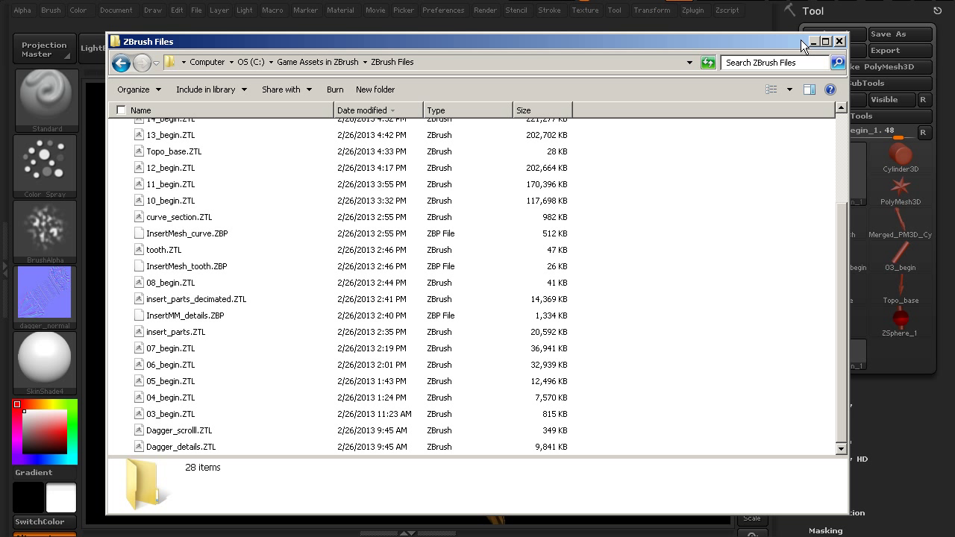
left_click_drag(810, 43, 813, 40)
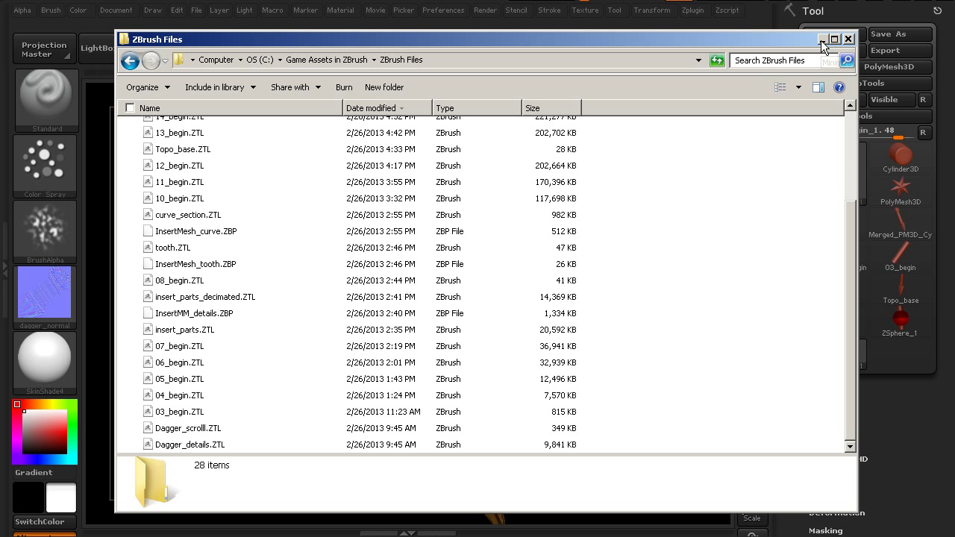
Minimize the Explorer window to reveal the 'All maps created and exported' message on the ZBrush canvas.
left_click(820, 40)
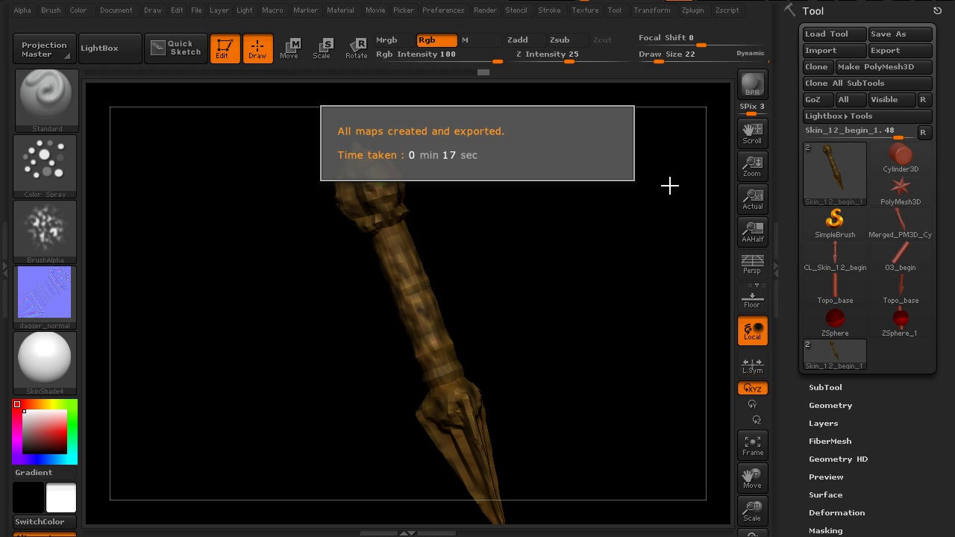